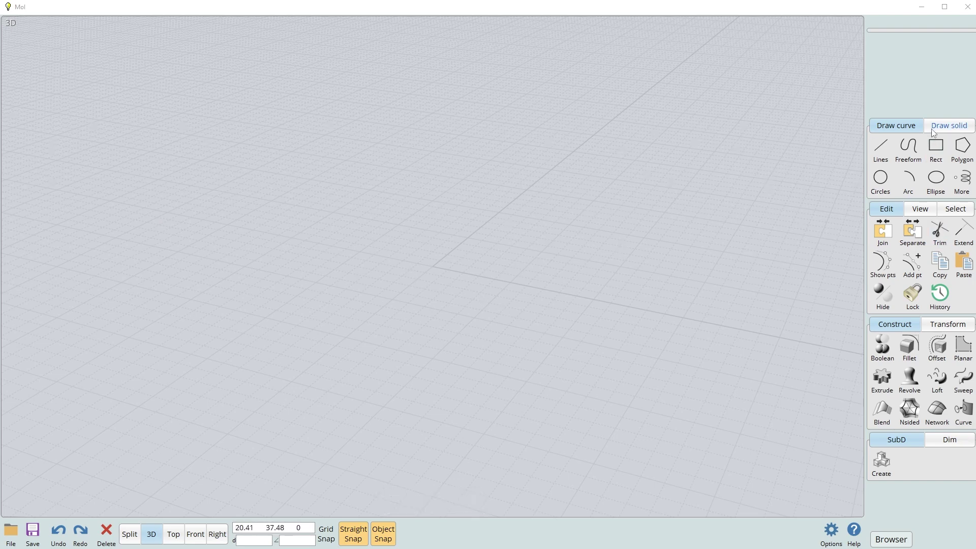
# Create a solid sphere about 9.6 units in diameter, centred on the origin
pyautogui.click(948, 125)
pyautogui.click(934, 150)
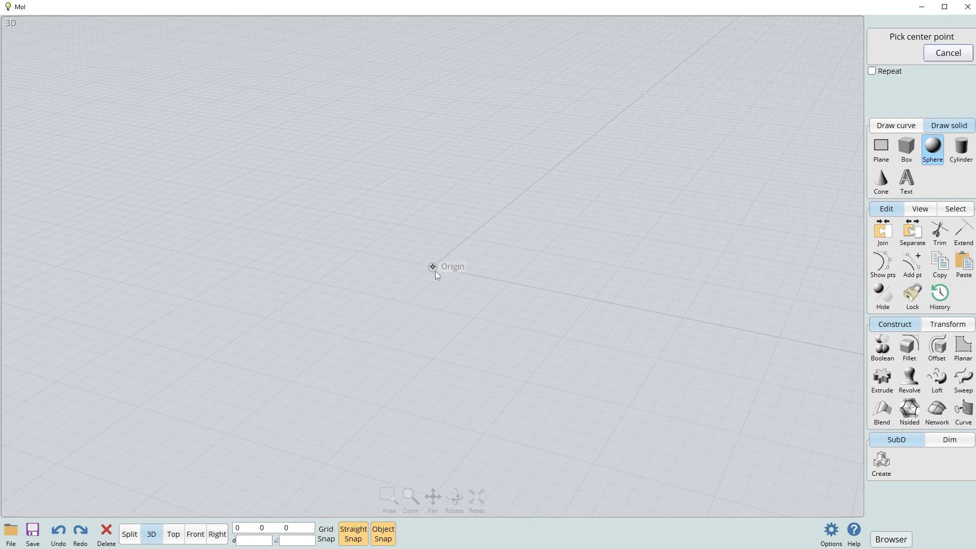
pyautogui.click(432, 267)
pyautogui.click(508, 282)
pyautogui.moveTo(532, 288); pyautogui.dragTo(564, 293, button='right')
pyautogui.scroll(3, 565, 293)
pyautogui.moveTo(572, 283); pyautogui.dragTo(648, 322, button='middle')
pyautogui.click(896, 126)
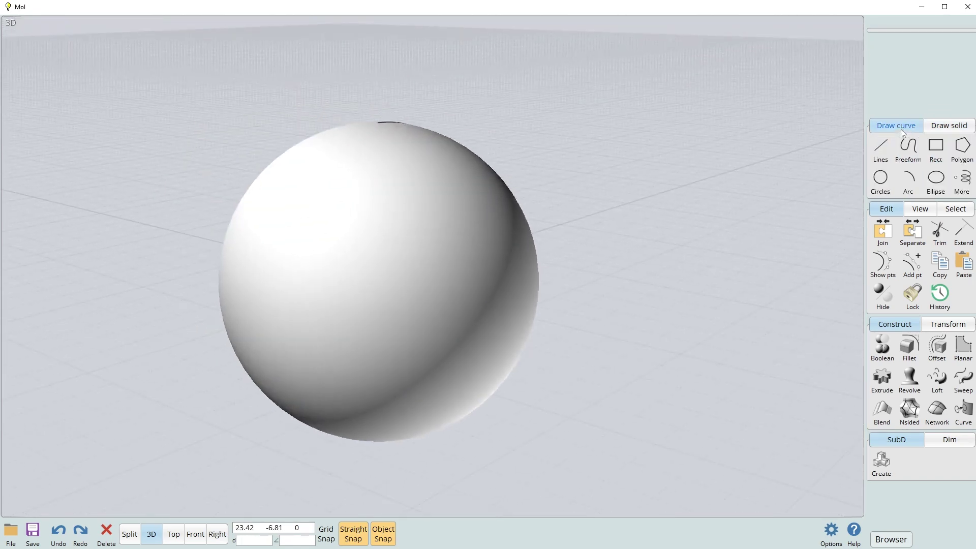
pyautogui.click(880, 180)
pyautogui.click(446, 261)
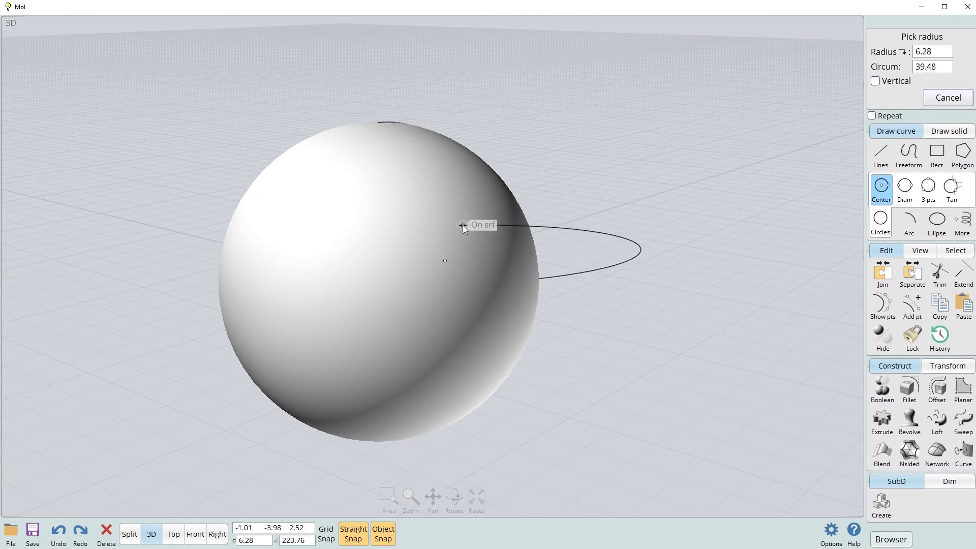
pyautogui.press('Escape')
# Draw a centre-point circle on the sphere's surface, on the upper front side
pyautogui.click(881, 180)
pyautogui.click(397, 234)
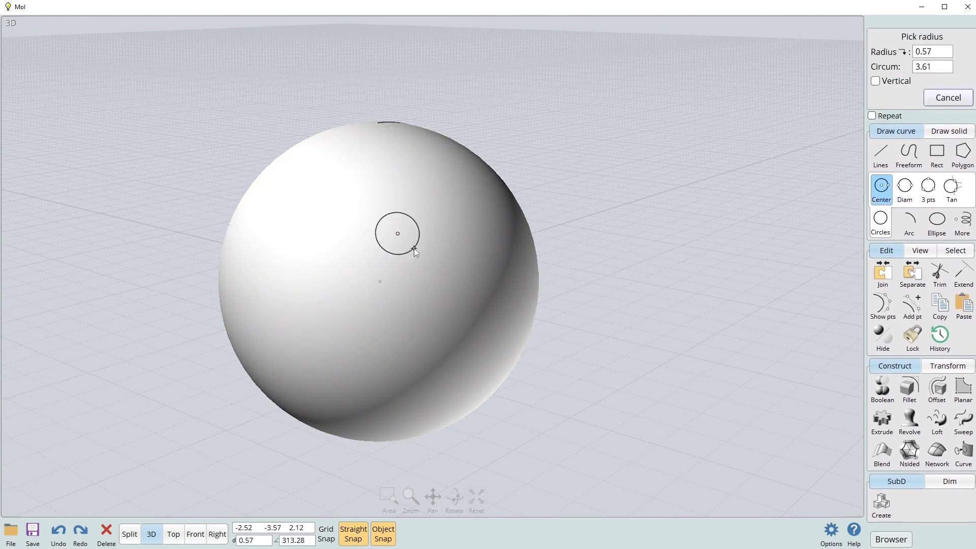
pyautogui.click(440, 262)
# Extrude the circle with capped ends into the sphere as a short cylinder, then delete the source circle
pyautogui.moveTo(539, 271); pyautogui.dragTo(656, 261, button='right')
pyautogui.click(517, 238)
pyautogui.click(893, 415)
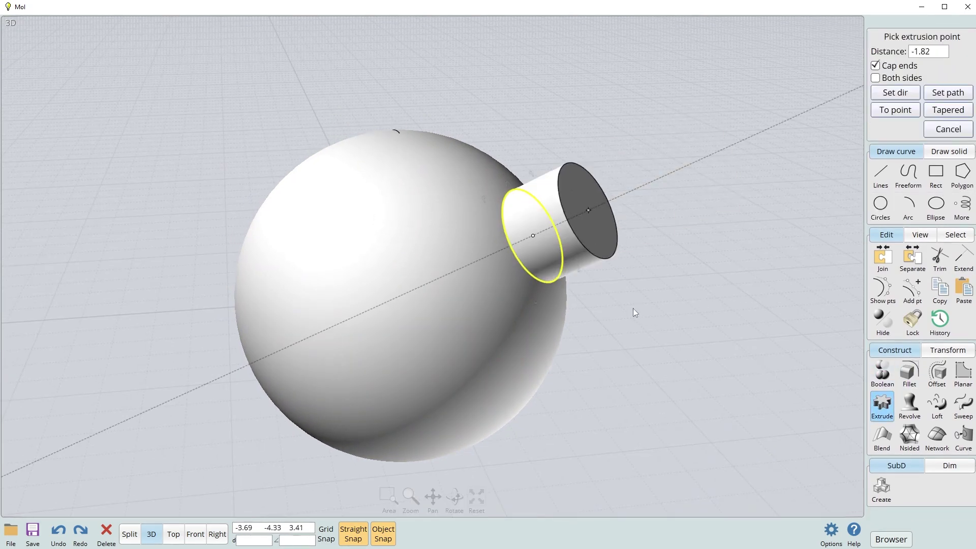
pyautogui.click(513, 313)
pyautogui.click(613, 289)
pyautogui.click(562, 262)
pyautogui.press('Delete')
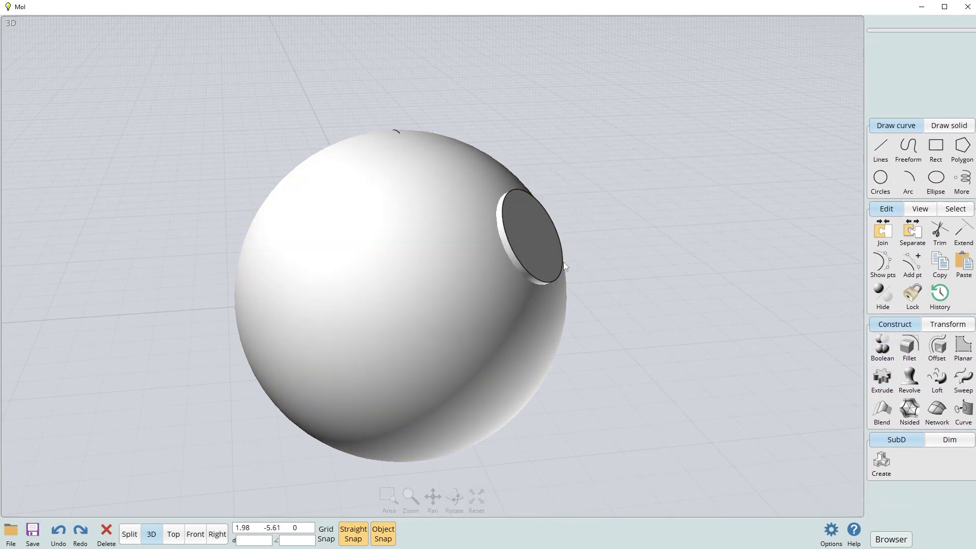
# Subtract the cylinder from the sphere with Boolean difference to form a round pocket
pyautogui.click(489, 275)
pyautogui.click(883, 349)
pyautogui.click(882, 351)
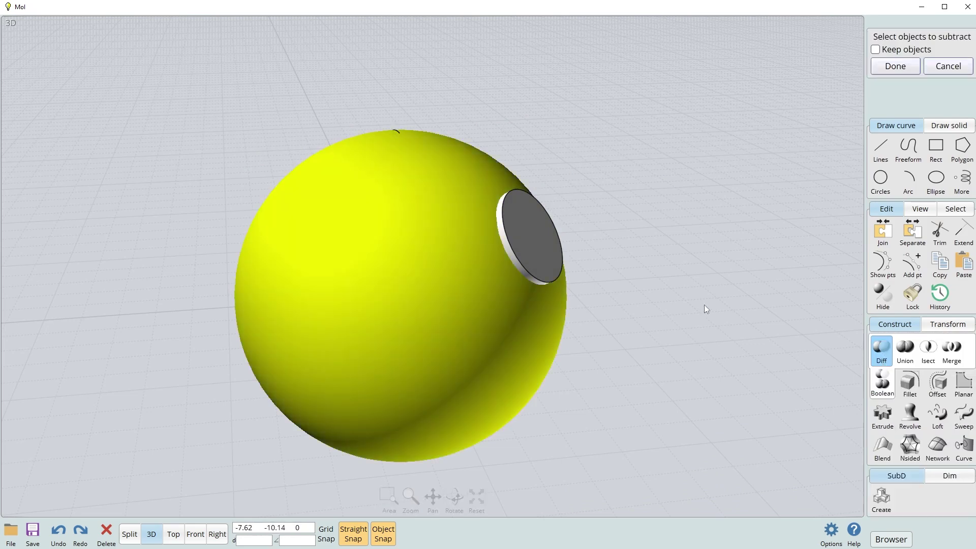
pyautogui.click(537, 248)
pyautogui.rightClick(538, 247)
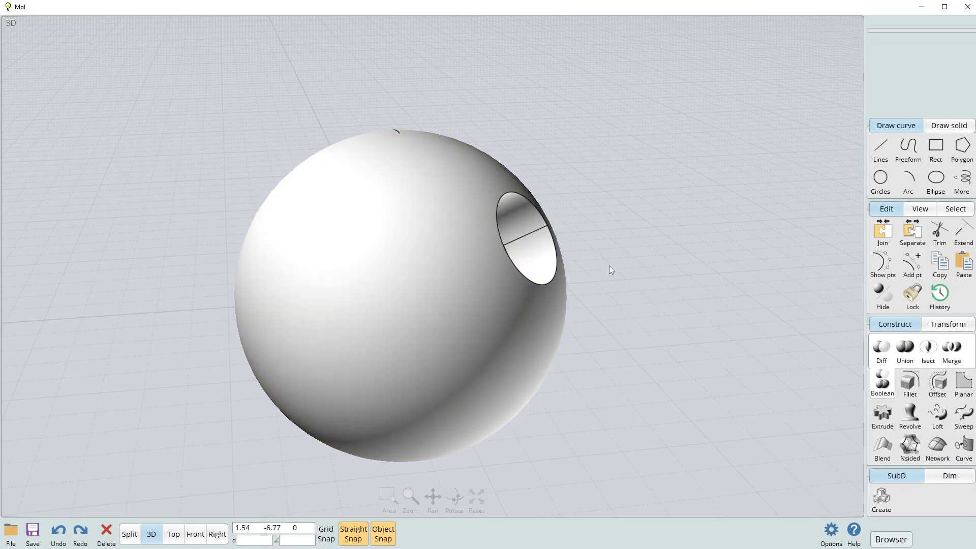
# Fillet the outer rim edge of the pocket where it meets the sphere
pyautogui.moveTo(614, 267); pyautogui.dragTo(575, 282, button='right')
pyautogui.scroll(3, 575, 282)
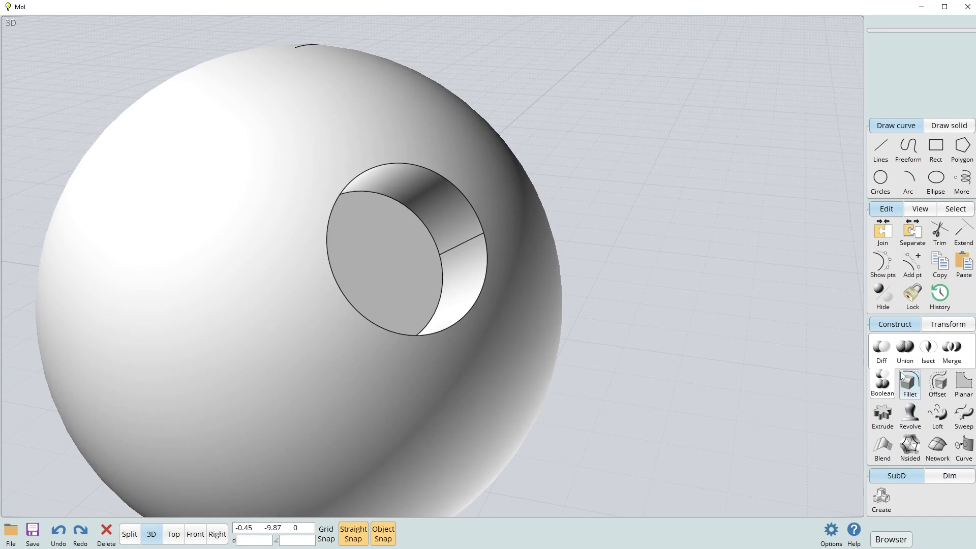
pyautogui.click(493, 283)
pyautogui.click(486, 275)
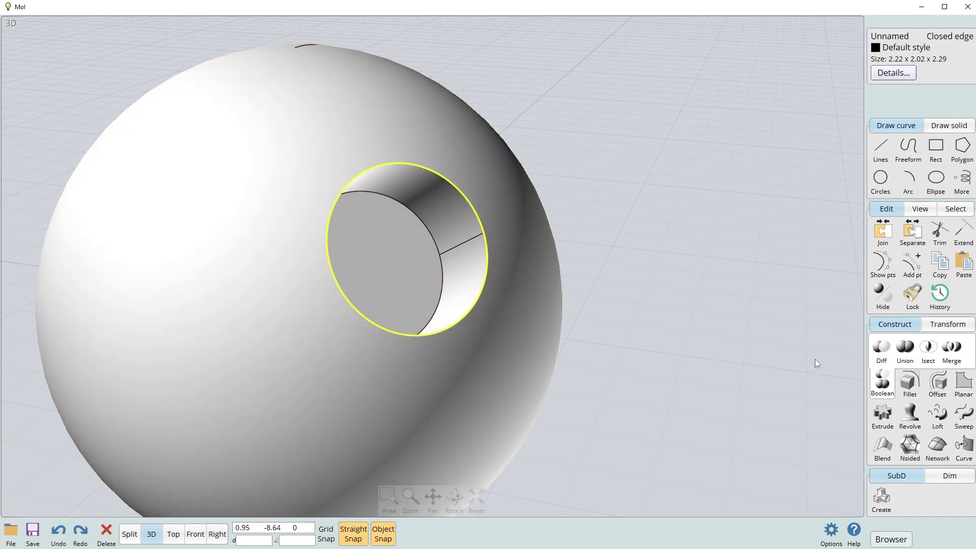
pyautogui.click(910, 401)
pyautogui.rightClick(629, 296)
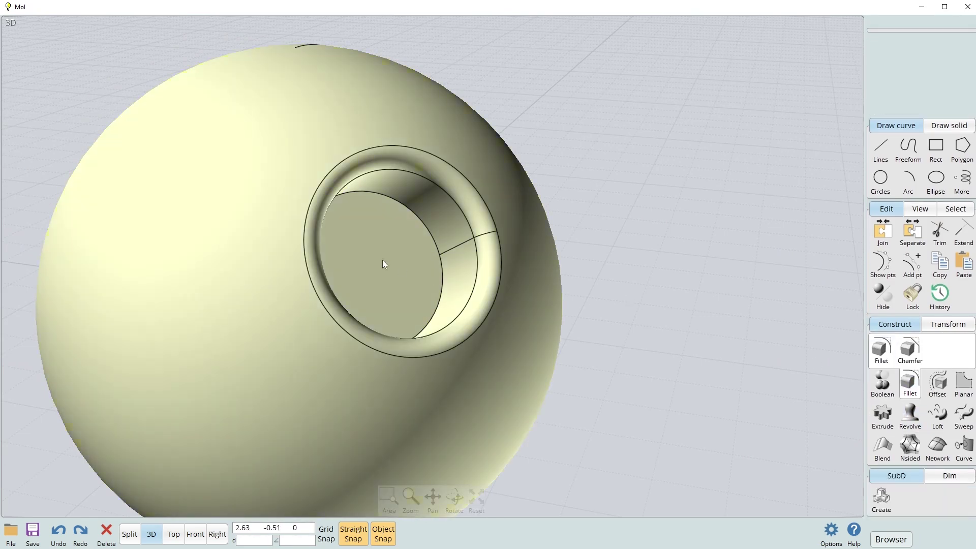
# Fillet the edge around the flat floor of the pocket
pyautogui.click(383, 260)
pyautogui.click(395, 255)
pyautogui.rightClick(639, 276)
pyautogui.rightClick(639, 276)
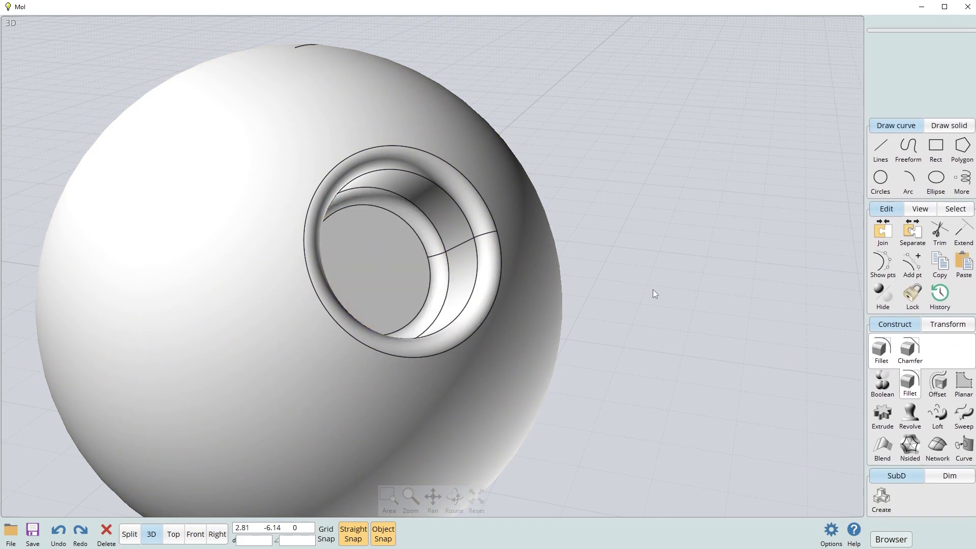
# Hide the display of all edges so the filleted sphere shows only its shaded faces
pyautogui.moveTo(653, 289); pyautogui.dragTo(641, 272, button='right')
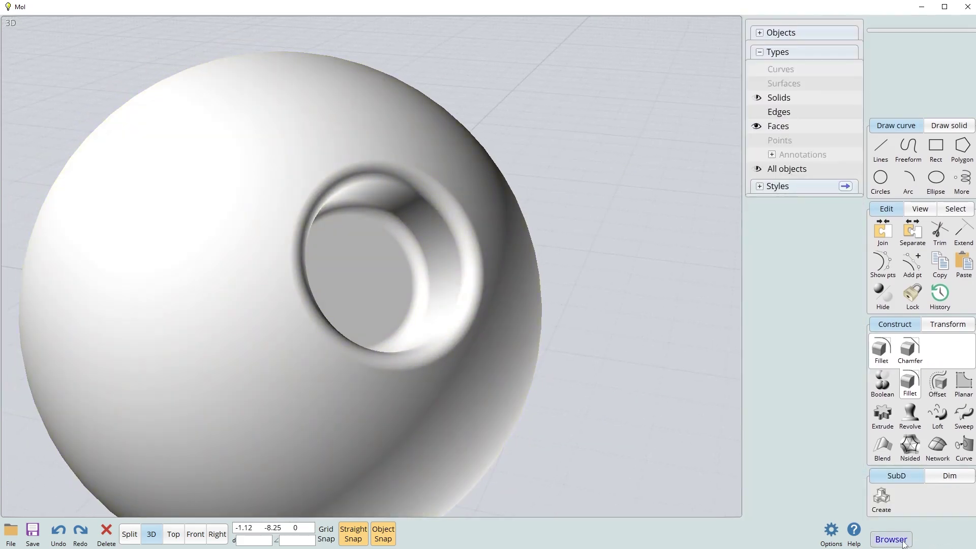
pyautogui.click(904, 543)
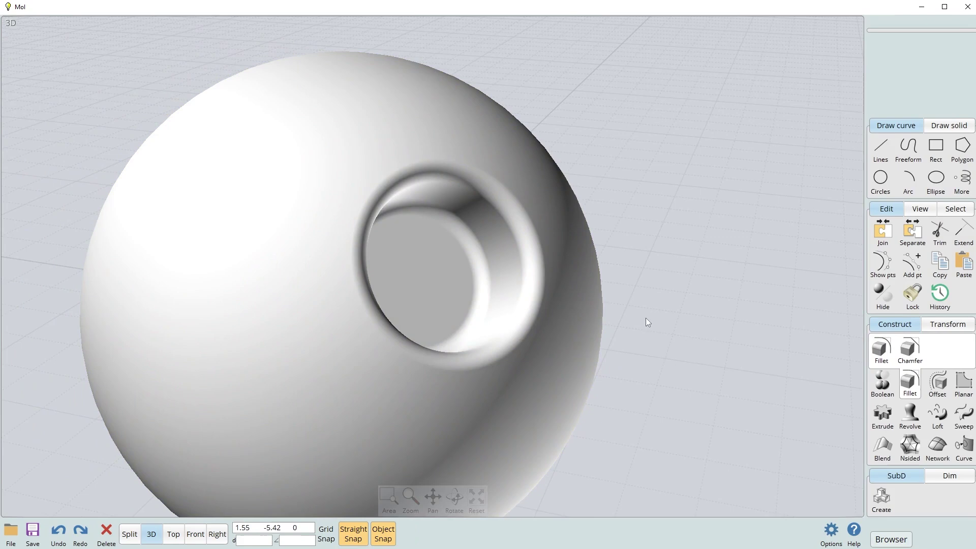
pyautogui.moveTo(645, 319)
pyautogui.mouseDown(button='right')
pyautogui.moveTo(644, 306)
pyautogui.moveTo(651, 313)
pyautogui.mouseUp(button='right')
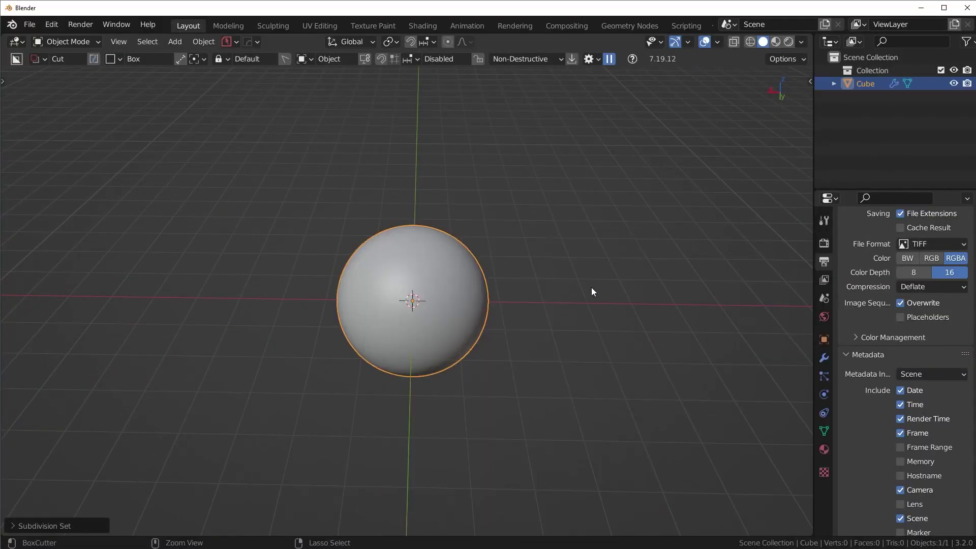
# In Blender, convert the subdivided sphere to a mesh and cut a 64-sided circular pocket into it with BoxCutter
pyautogui.hotkey('ctrl', 'a')
pyautogui.click(612, 358)
pyautogui.press('d')
pyautogui.click(433, 275)
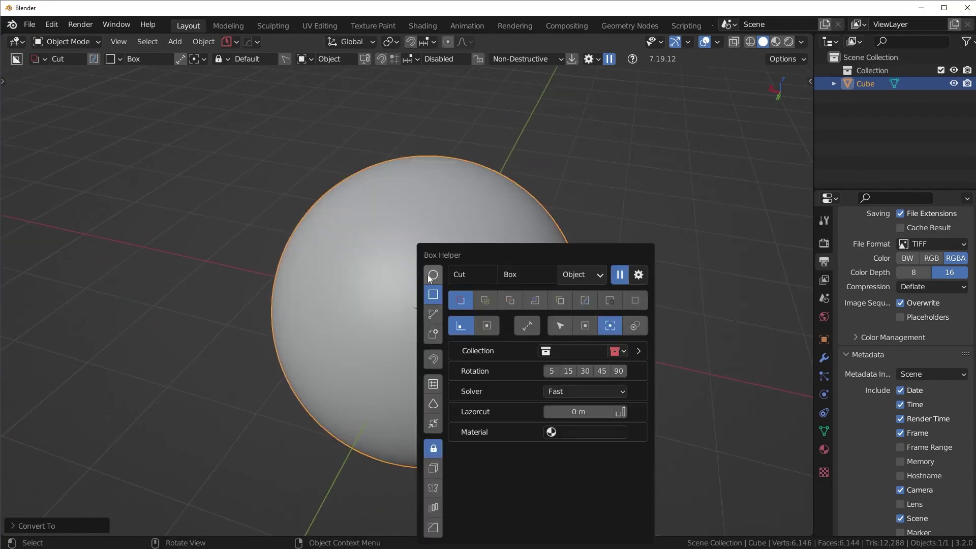
pyautogui.moveTo(393, 276); pyautogui.dragTo(429, 306)
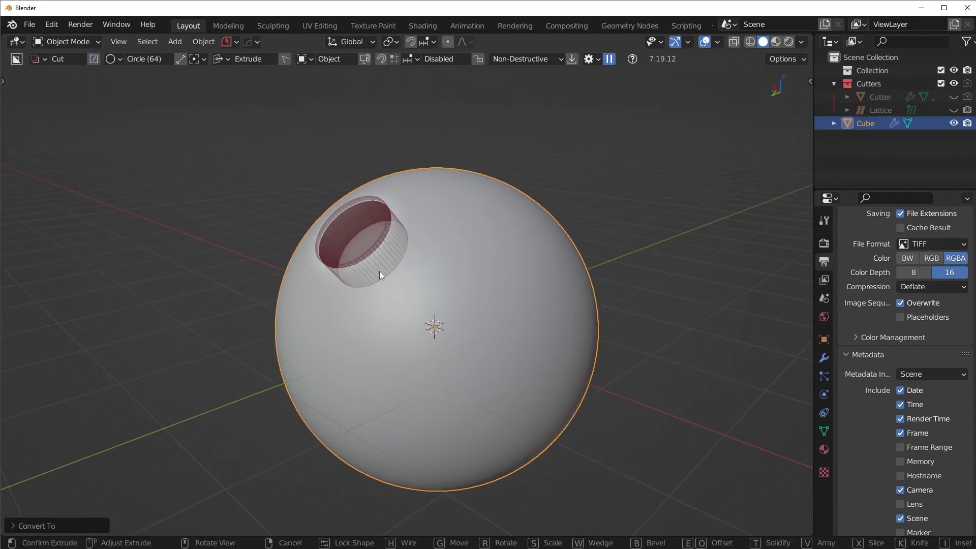
# Try to add a HardOps bevel limited to 30° around the pocket's edges
pyautogui.moveTo(400, 282); pyautogui.dragTo(543, 282, button='middle')
pyautogui.scroll(4, 557, 317)
pyautogui.press('q')
pyautogui.click(534, 291)
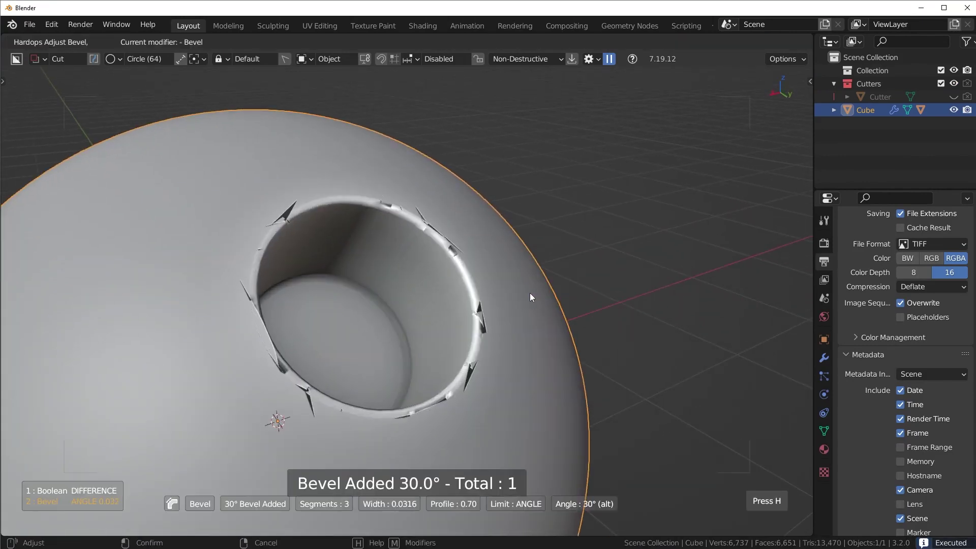
pyautogui.rightClick(526, 294)
# Turn on the wireframe overlay and try the 30° bevel on the pocket's edges again
pyautogui.hotkey('shift', 'v')
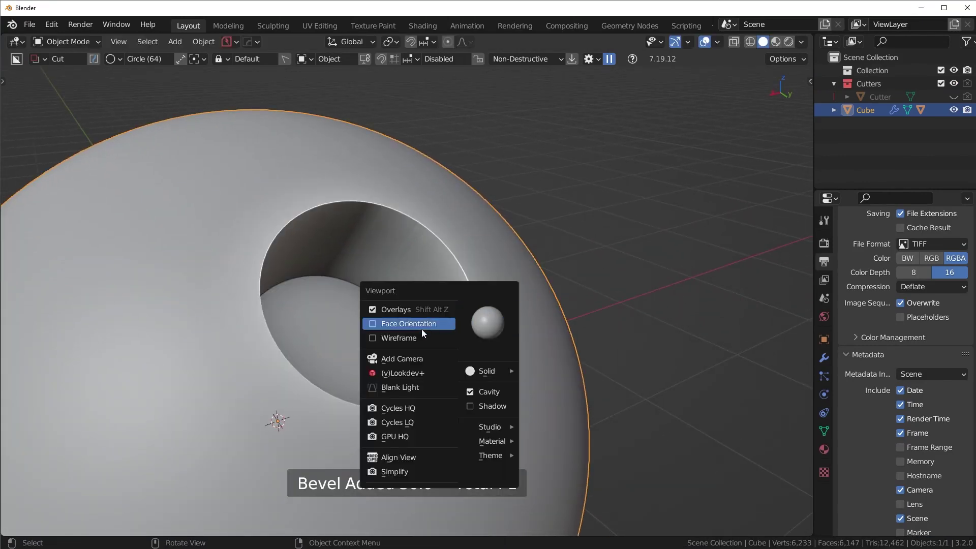
pyautogui.click(422, 328)
pyautogui.scroll(4, 506, 316)
pyautogui.press('q')
pyautogui.click(519, 294)
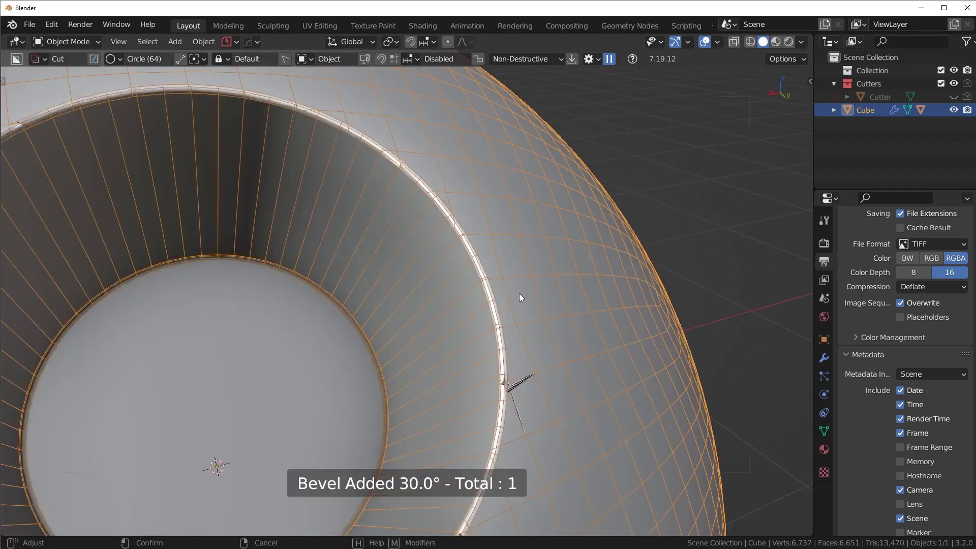
pyautogui.click(517, 293)
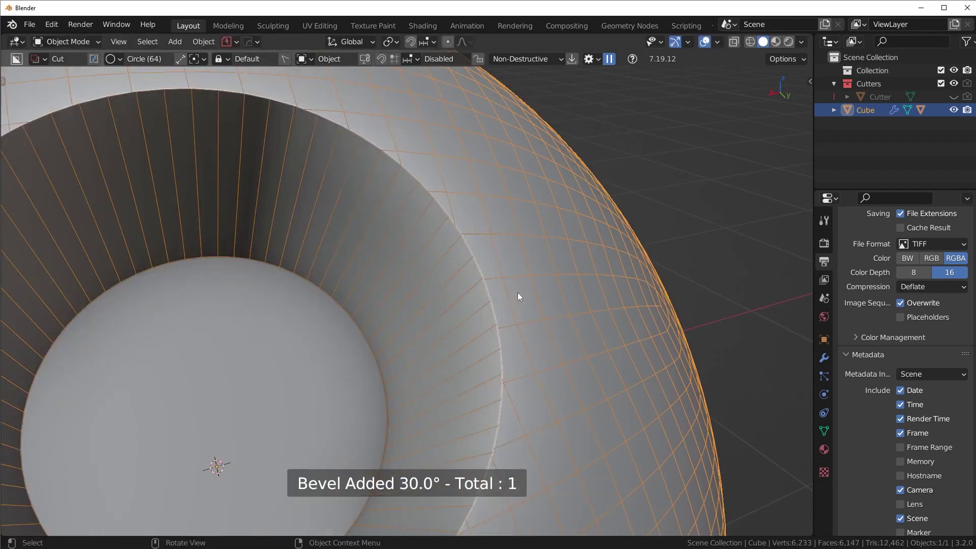
# Apply the boolean with Csharp and run a MESHmachine Offset Cut on the pocket's outer rim edge loop
pyautogui.press('q')
pyautogui.click(556, 246)
pyautogui.press('Tab')
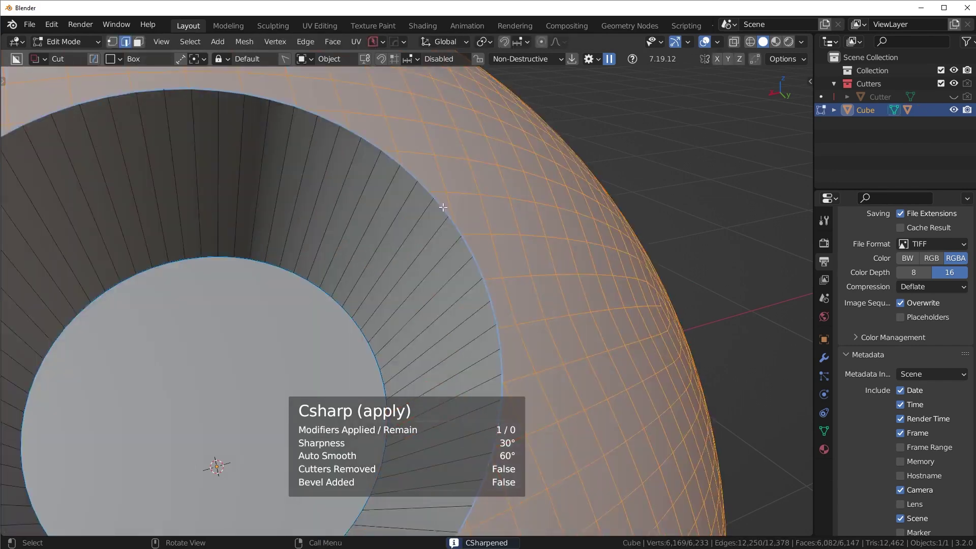
pyautogui.click(414, 174)
pyautogui.keyDown('alt'); pyautogui.click(414, 174); pyautogui.keyUp('alt')
pyautogui.scroll(-1, 582, 344)
pyautogui.press('y')
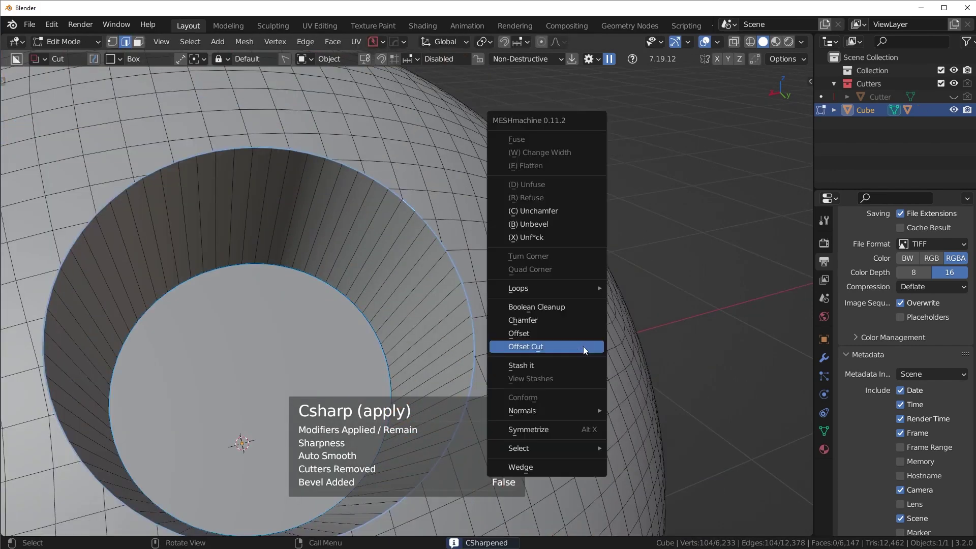
pyautogui.click(584, 346)
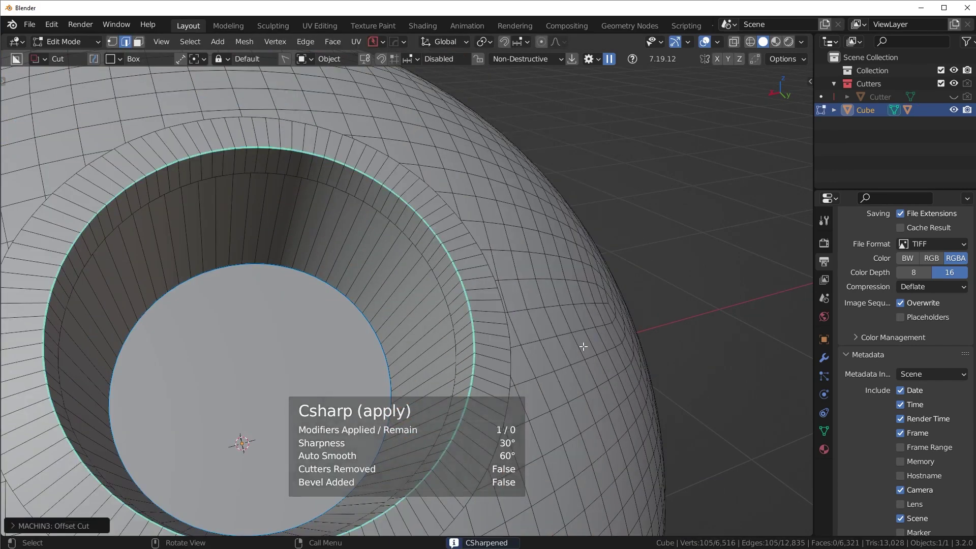
# Round the offset outer rim of the pocket and return to Object Mode
pyautogui.click(747, 363)
pyautogui.press('Tab')
pyautogui.scroll(-2, 567, 273)
pyautogui.scroll(1, 572, 279)
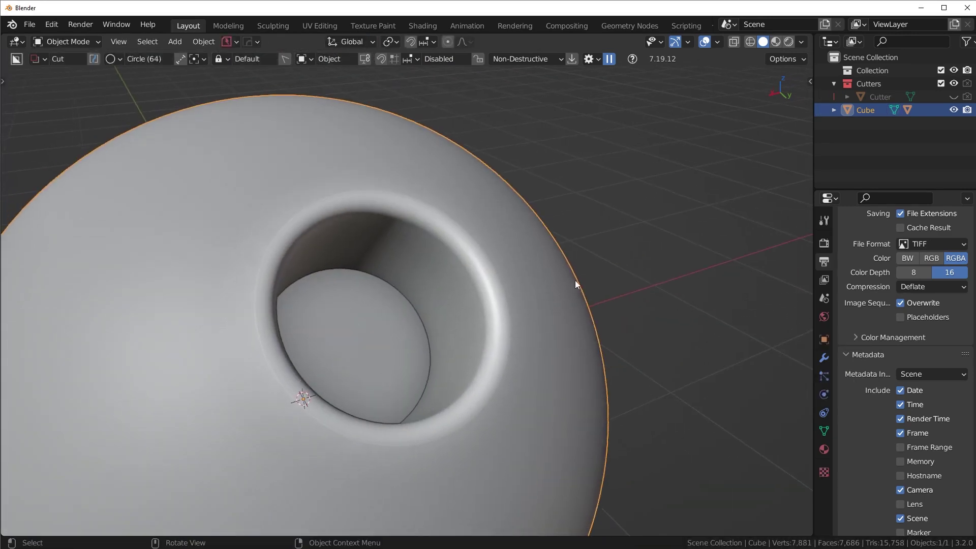
# Resharpen the mesh and bevel the edge around the pocket's floor face
pyautogui.press('q')
pyautogui.click(575, 279)
pyautogui.press('Tab')
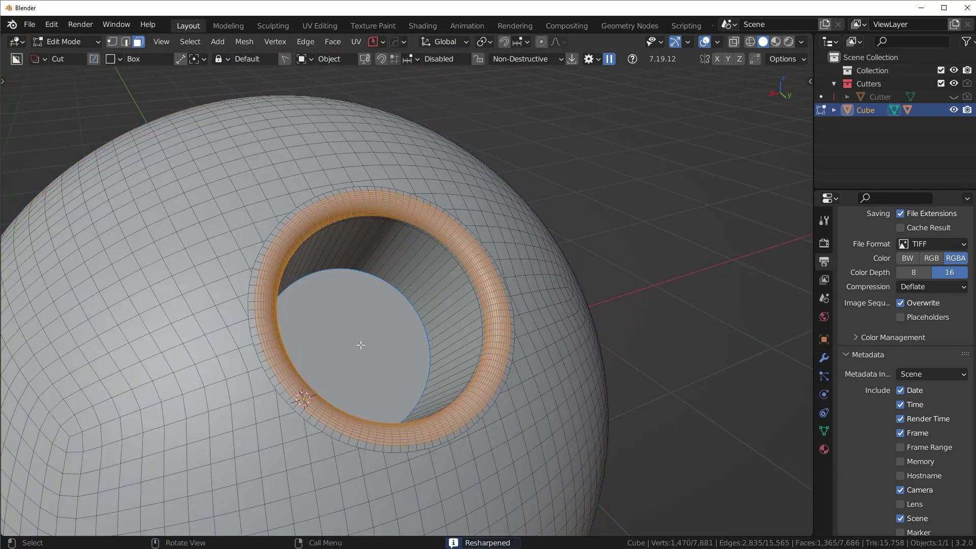
pyautogui.click(382, 333)
pyautogui.hotkey('ctrl', 'b')
pyautogui.click(550, 366)
pyautogui.press('Tab')
pyautogui.click(545, 223)
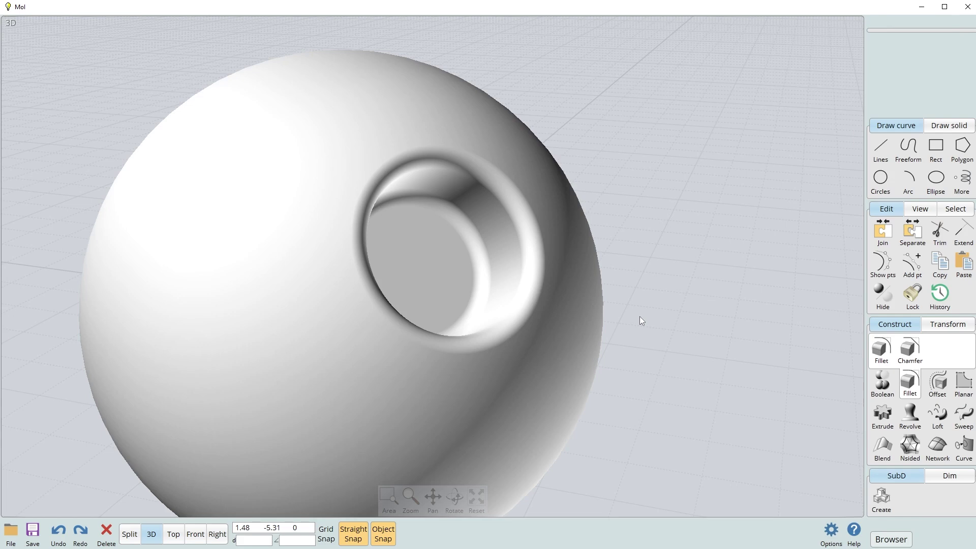
# Compare the rounded pocket's shading on the sphere in MoI with the one in Blender
pyautogui.scroll(-3, 373, 259)
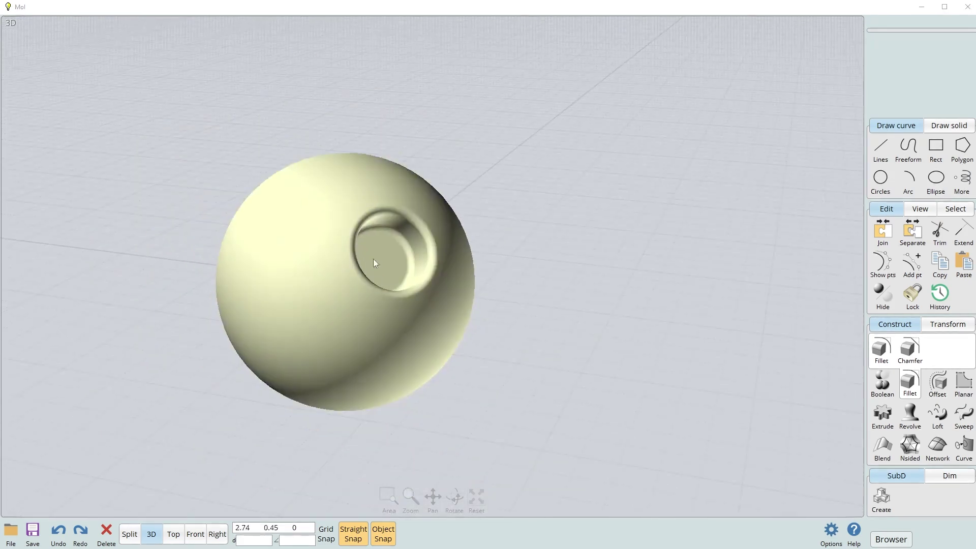
pyautogui.moveTo(510, 231); pyautogui.dragTo(580, 288, button='right')
pyautogui.scroll(3, 580, 287)
pyautogui.moveTo(529, 266); pyautogui.dragTo(590, 233, button='right')
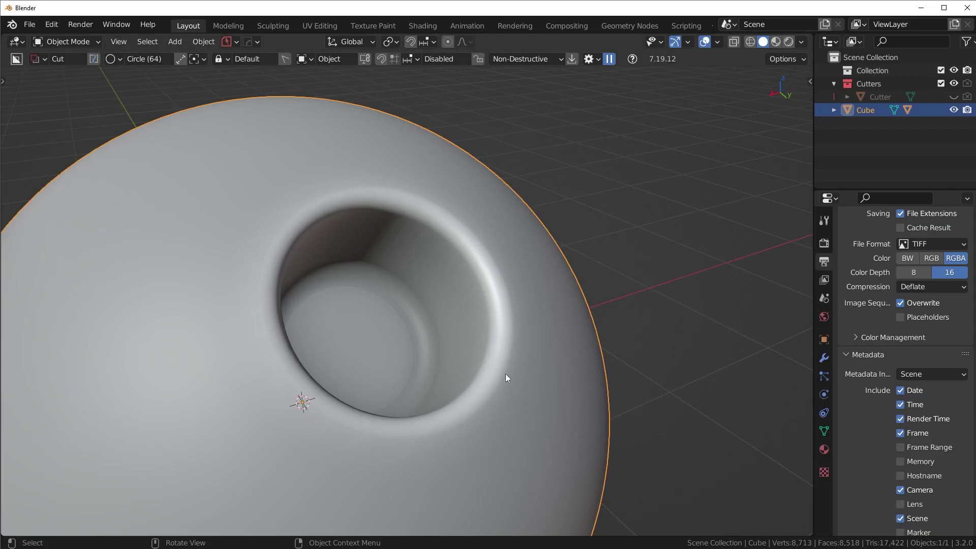
pyautogui.scroll(-5, 505, 378)
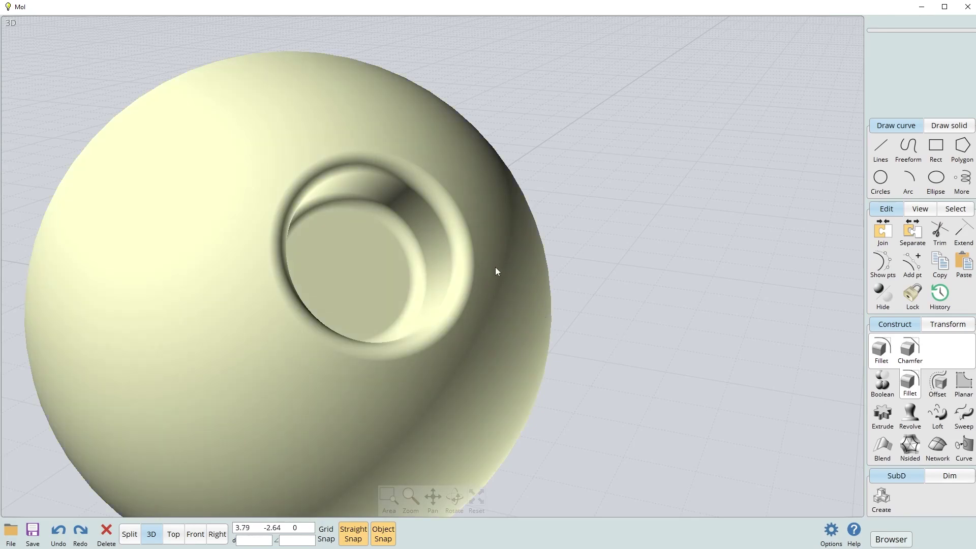
pyautogui.moveTo(503, 264); pyautogui.dragTo(417, 202, button='right')
pyautogui.scroll(-3, 470, 211)
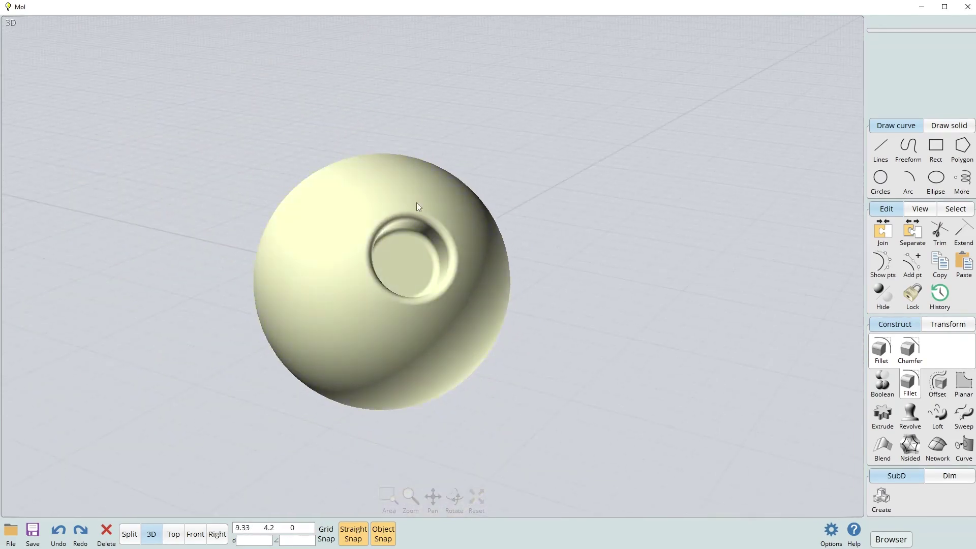
# Select the sphere solid in MoI and export it in FBX format over the existing sphere.fbx on the Desktop
pyautogui.click(378, 192)
pyautogui.scroll(2, 543, 248)
pyautogui.moveTo(517, 210); pyautogui.dragTo(497, 222, button='middle')
pyautogui.moveTo(431, 251); pyautogui.dragTo(455, 267, button='right')
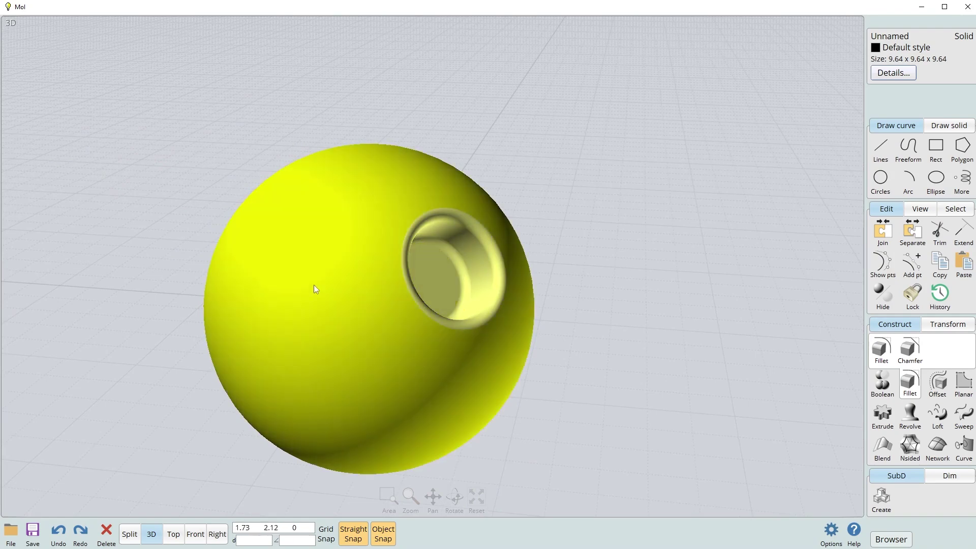
pyautogui.click(11, 529)
pyautogui.click(124, 480)
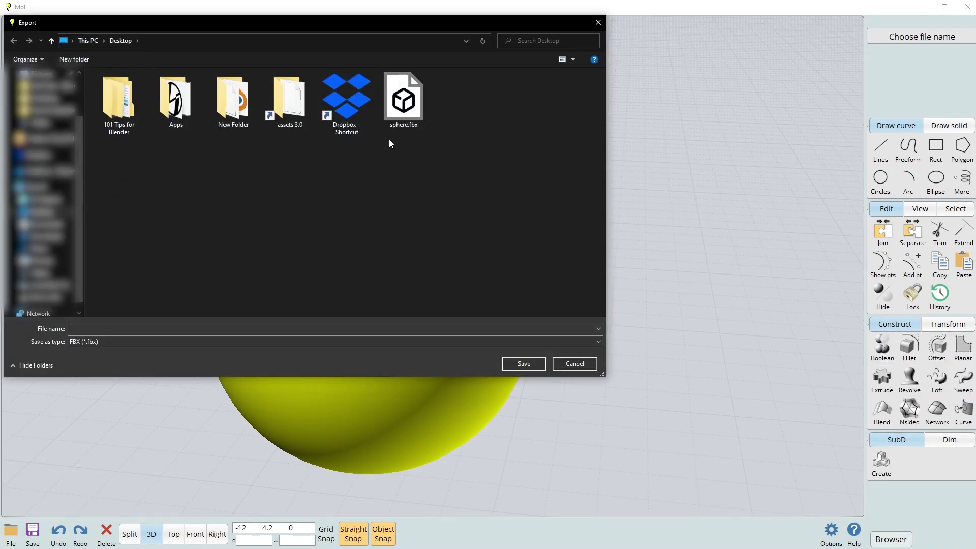
pyautogui.doubleClick(410, 108)
pyautogui.click(898, 361)
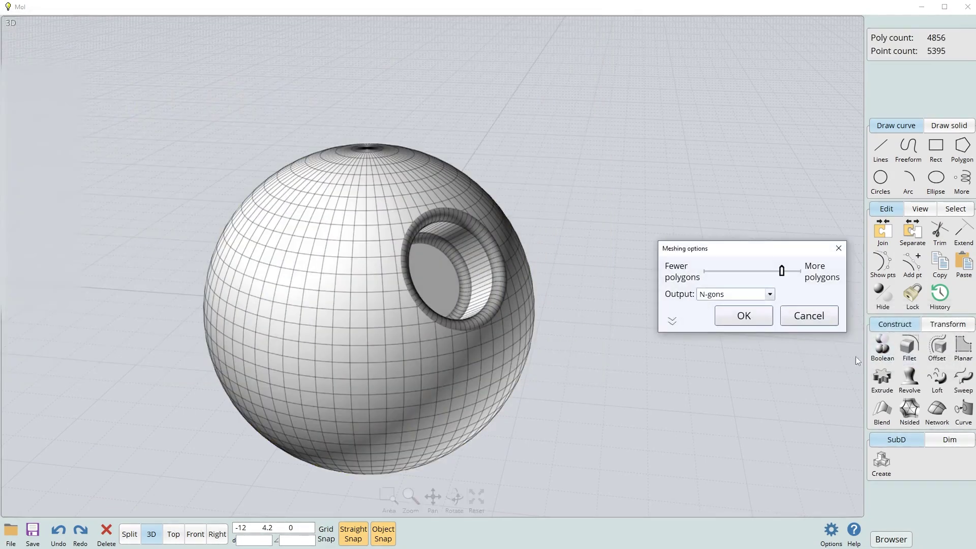
# Set the export mesh density to about 3,170 polygons and preview the Quads & Triangles output around the pocket
pyautogui.moveTo(786, 275)
pyautogui.mouseDown()
pyautogui.moveTo(709, 276)
pyautogui.moveTo(795, 271)
pyautogui.mouseUp()
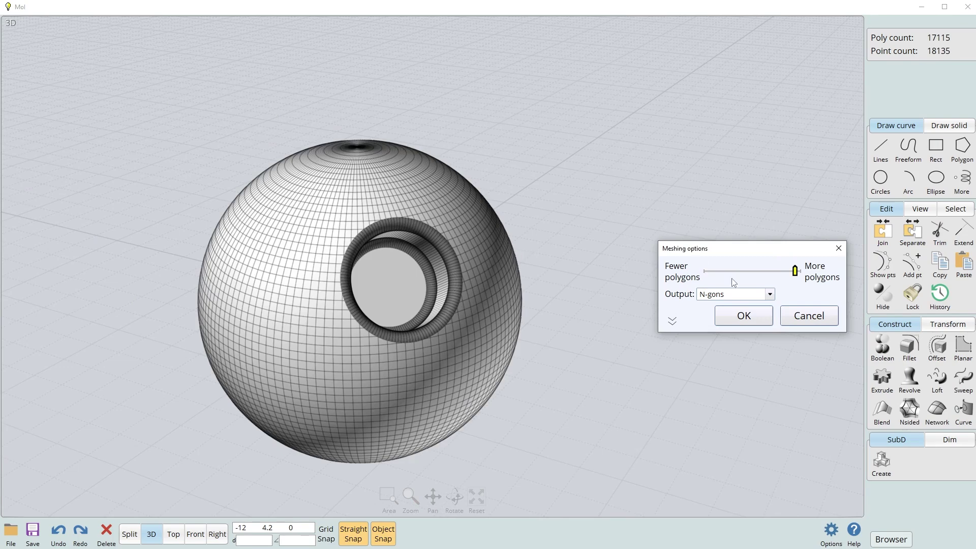
pyautogui.click(776, 273)
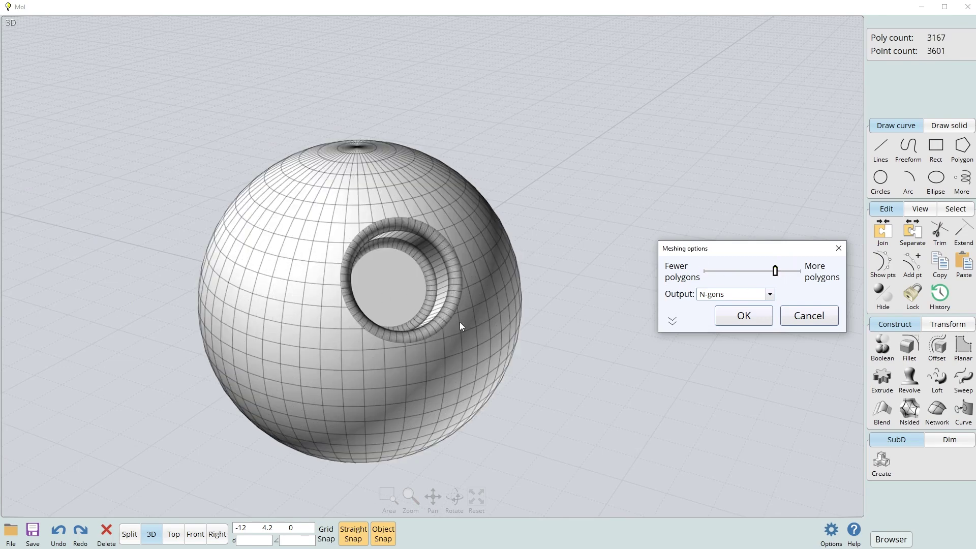
pyautogui.click(721, 295)
pyautogui.click(722, 307)
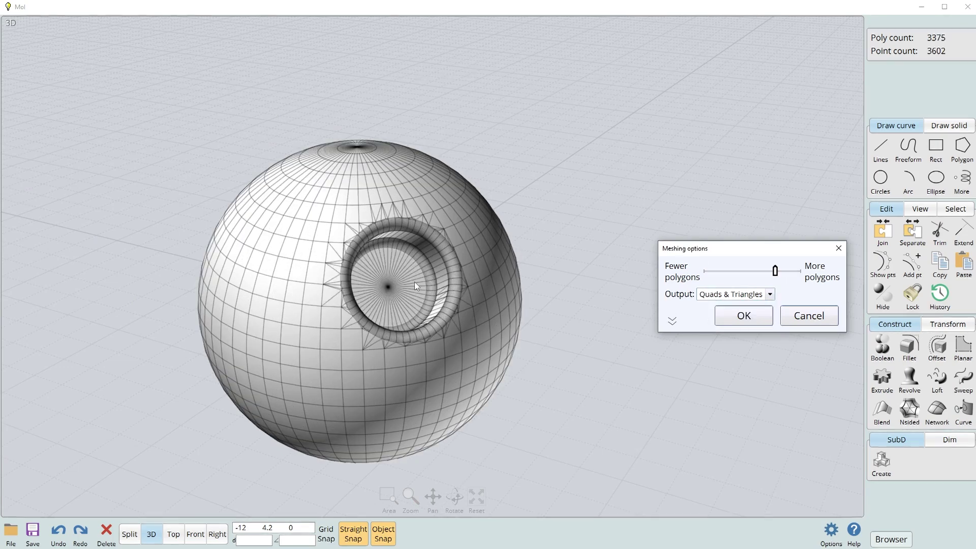
pyautogui.scroll(6, 414, 281)
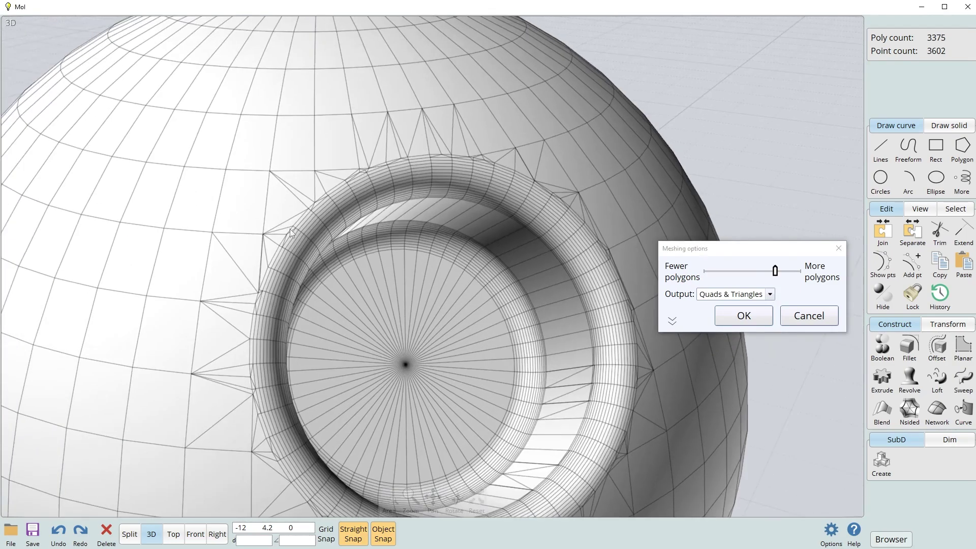
pyautogui.scroll(-5, 336, 181)
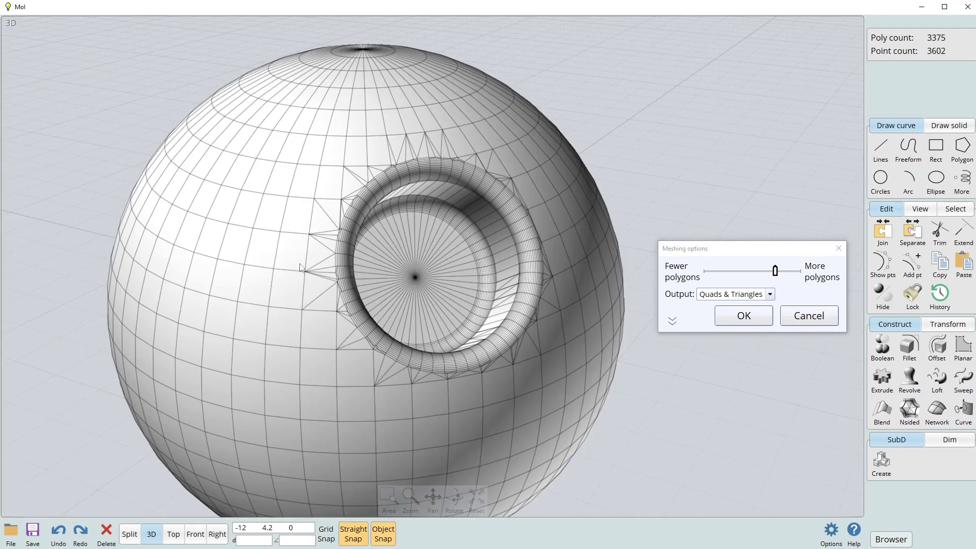
pyautogui.moveTo(295, 263); pyautogui.dragTo(284, 201, button='right')
pyautogui.moveTo(417, 257); pyautogui.dragTo(355, 247, button='right')
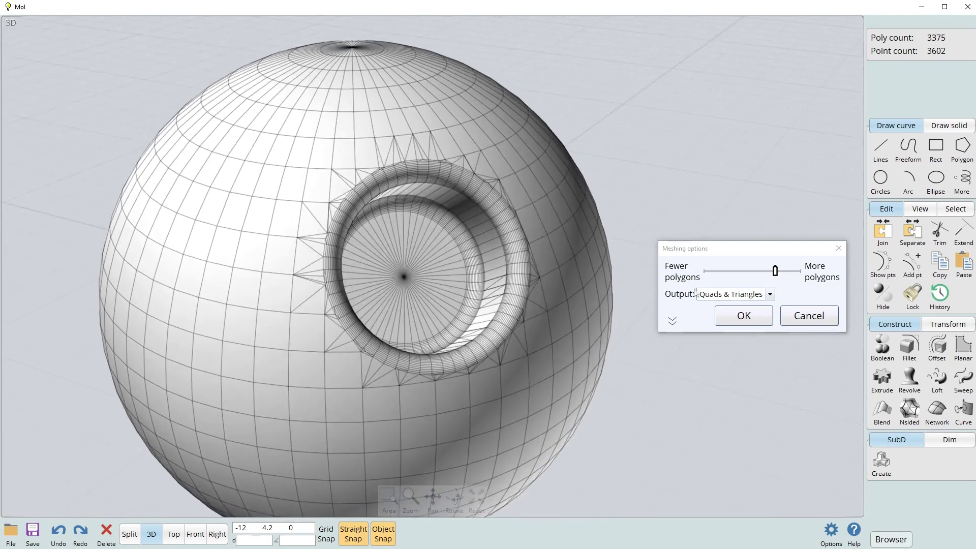
# Preview the Triangles only output on the sphere and finish the FBX export with the output set to N-gons
pyautogui.click(733, 294)
pyautogui.click(711, 327)
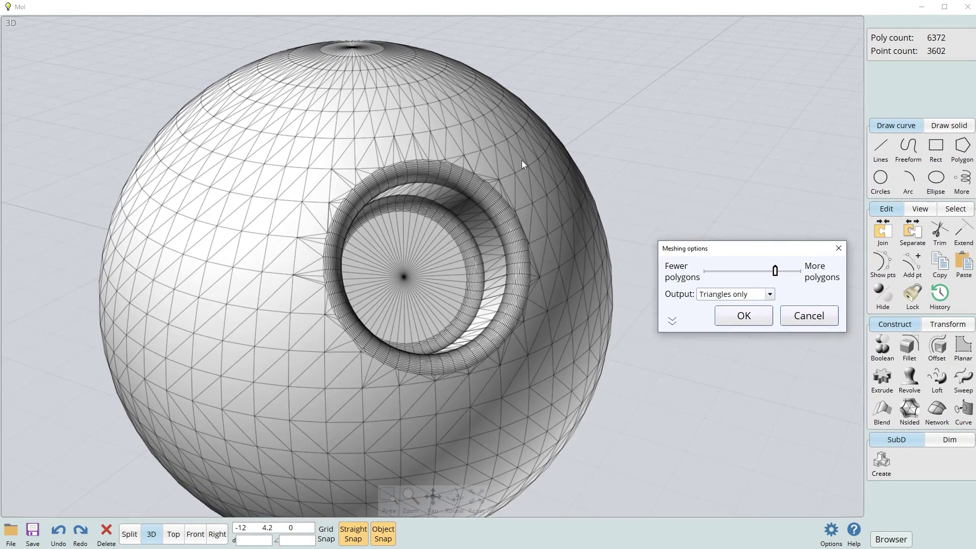
pyautogui.moveTo(522, 160); pyautogui.dragTo(517, 226, button='right')
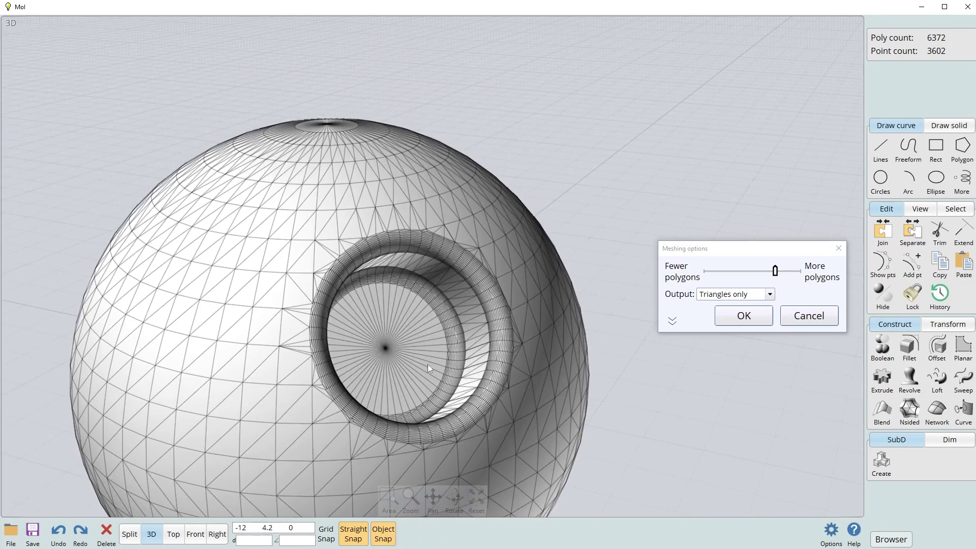
pyautogui.moveTo(539, 257); pyautogui.dragTo(475, 193, button='right')
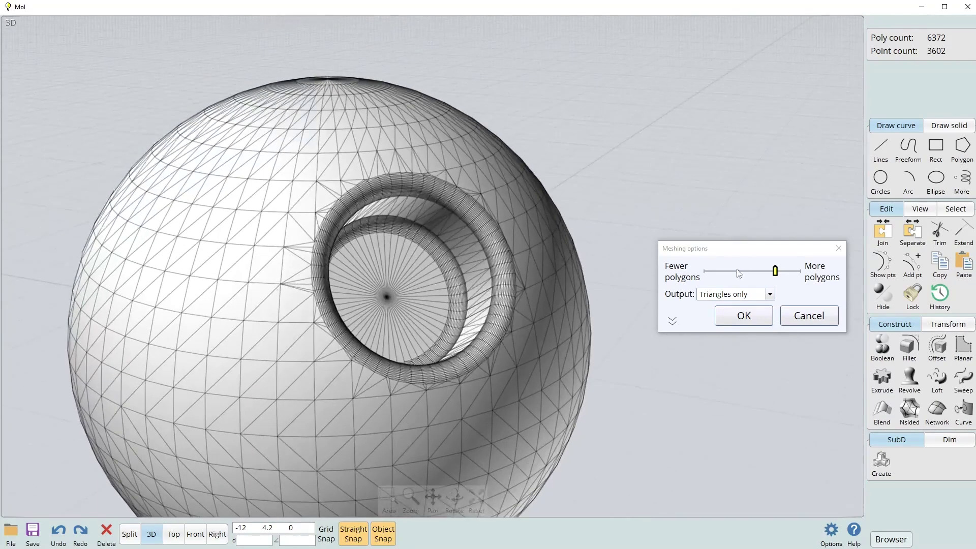
pyautogui.click(735, 295)
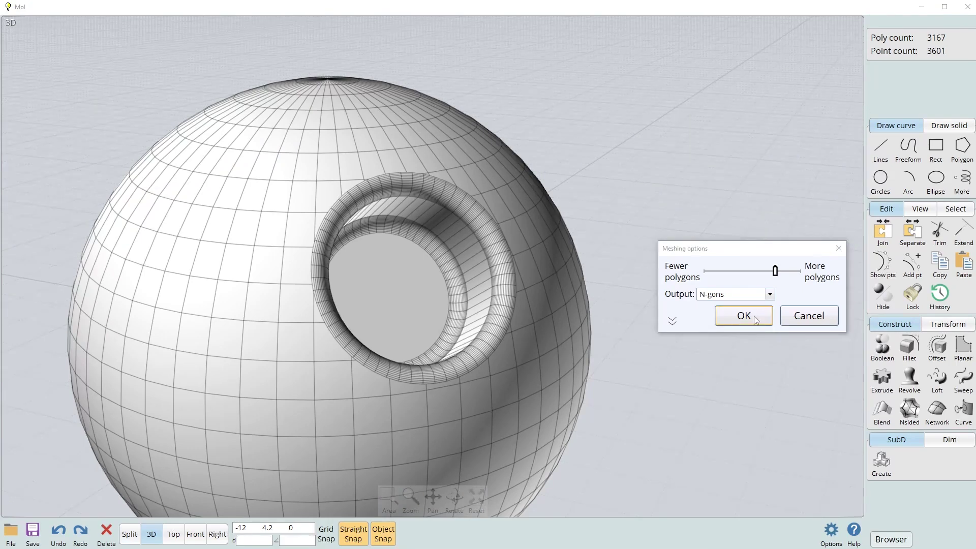
pyautogui.click(744, 315)
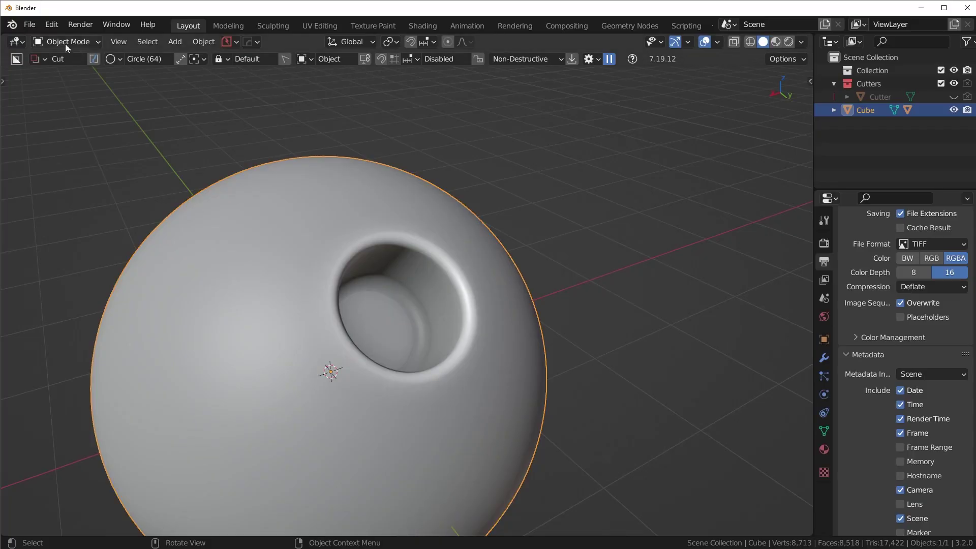
# Switch to Blender and import sphere.fbx from the Desktop
pyautogui.click(29, 25)
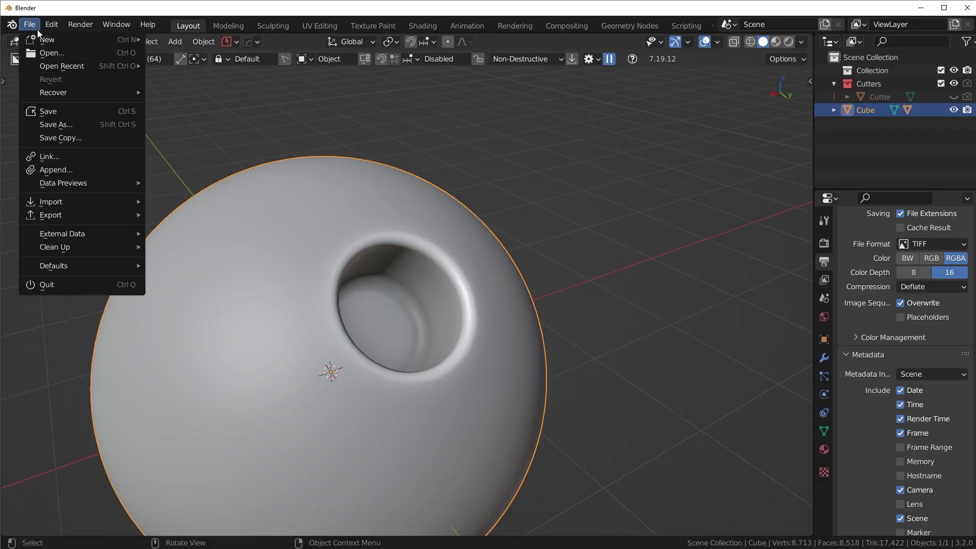
pyautogui.moveTo(67, 199)
pyautogui.click(209, 318)
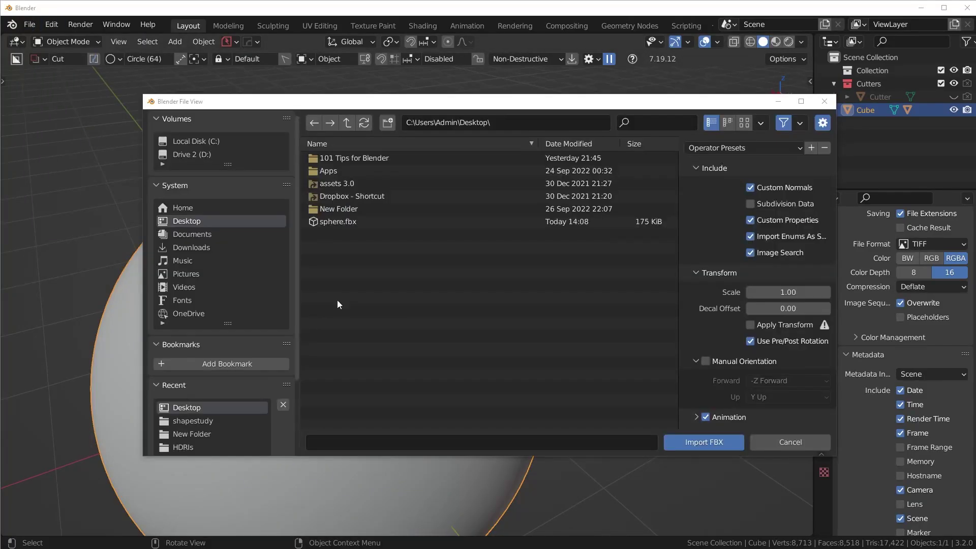
pyautogui.doubleClick(349, 222)
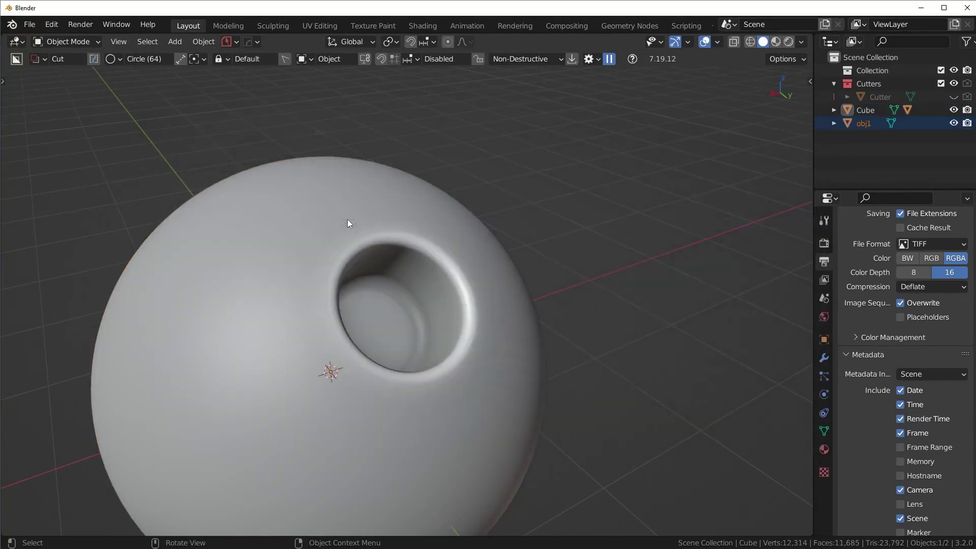
# Scale the imported sphere up to roughly the size of the Blender-made sphere
pyautogui.scroll(-4, 346, 219)
pyautogui.press('s')
pyautogui.click(630, 364)
pyautogui.press('s')
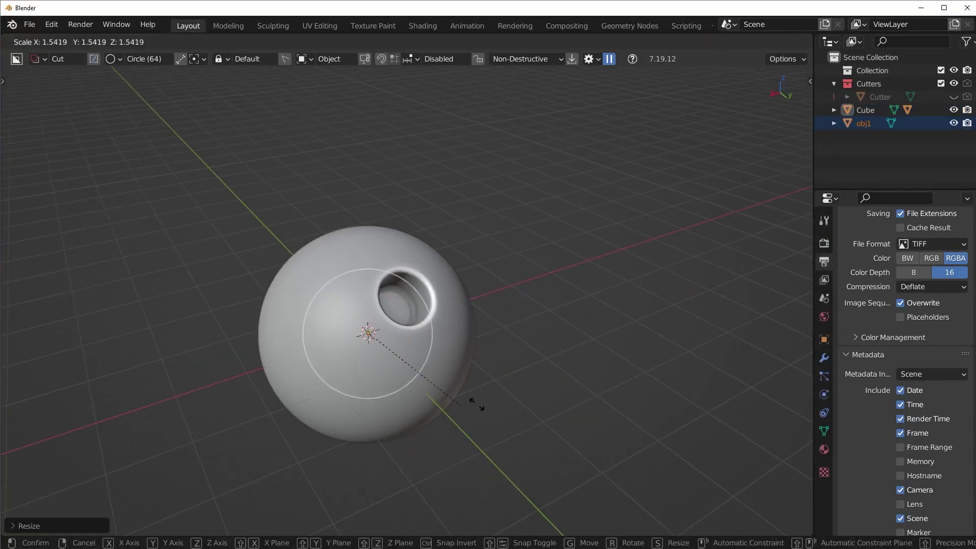
pyautogui.click(564, 378)
# Move the imported sphere along the X axis until it stands beside the Blender-made sphere
pyautogui.press('g')
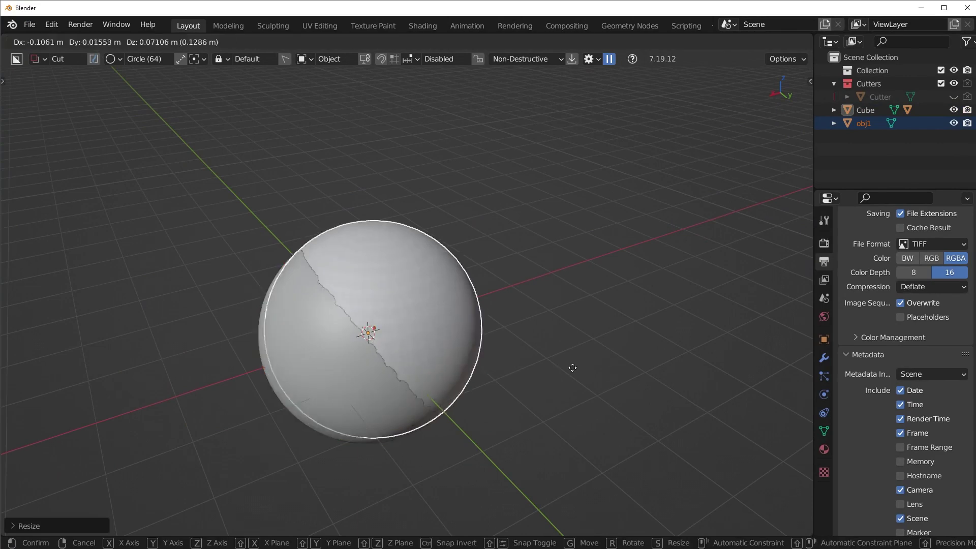
pyautogui.press('x')
pyautogui.click(706, 268)
pyautogui.rightClick(670, 258)
pyautogui.click(670, 257)
pyautogui.keyDown('shift'); pyautogui.moveTo(661, 327); pyautogui.dragTo(598, 351, button='middle'); pyautogui.keyUp('shift')
# Rotate the imported sphere freely with the trackball rotation until its pocket faces the view
pyautogui.press('r')
pyautogui.press('r')
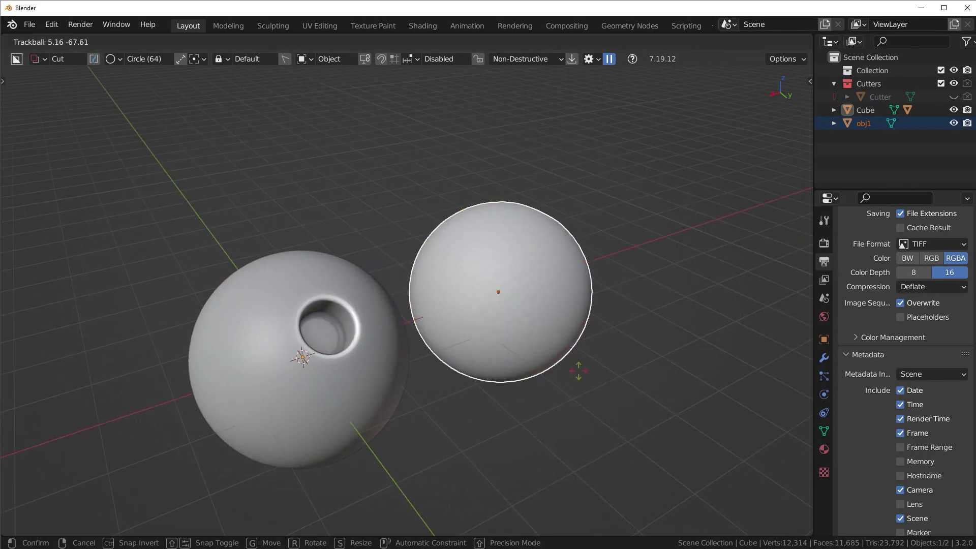
pyautogui.click(548, 307)
pyautogui.press('r')
pyautogui.press('r')
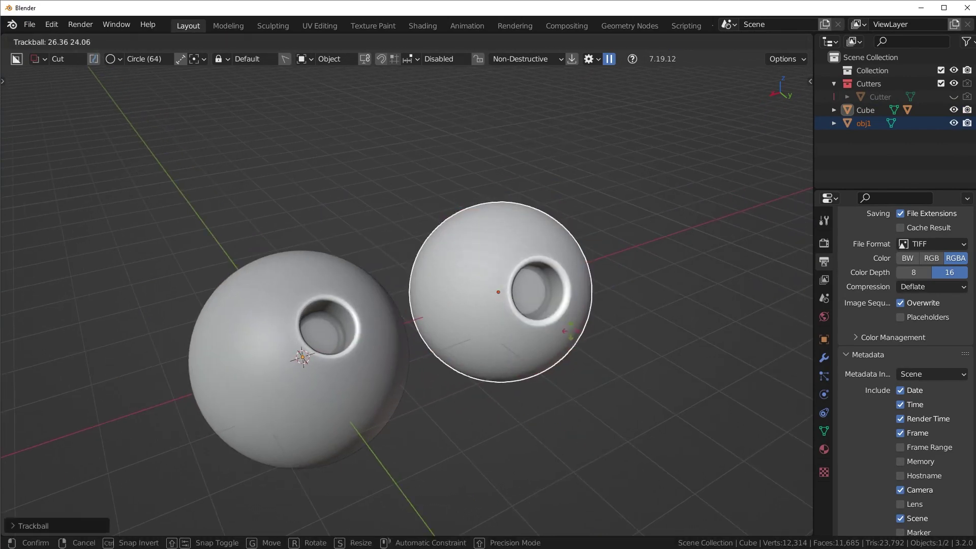
pyautogui.click(602, 304)
# Inspect the imported sphere's mesh topology in Edit Mode and return to Object Mode
pyautogui.moveTo(603, 304); pyautogui.dragTo(533, 279, button='middle')
pyautogui.click(510, 241)
pyautogui.click(532, 280)
pyautogui.press('Tab')
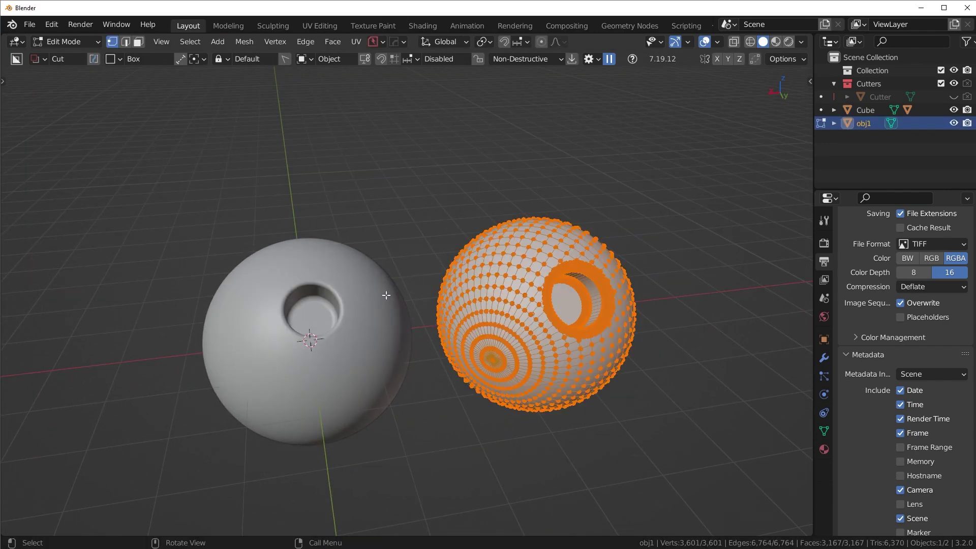
pyautogui.press('Tab')
# Deselect everything and examine the imported sphere's surface shading near the pocket up close
pyautogui.moveTo(500, 234); pyautogui.dragTo(435, 295, button='middle')
pyautogui.scroll(5, 483, 343)
pyautogui.scroll(-3, 477, 329)
pyautogui.hotkey('alt', 'a')
pyautogui.keyDown('shift'); pyautogui.moveTo(436, 296); pyautogui.dragTo(421, 274, button='middle'); pyautogui.keyUp('shift')
pyautogui.scroll(3, 442, 340)
pyautogui.scroll(2, 443, 341)
pyautogui.scroll(-1, 322, 225)
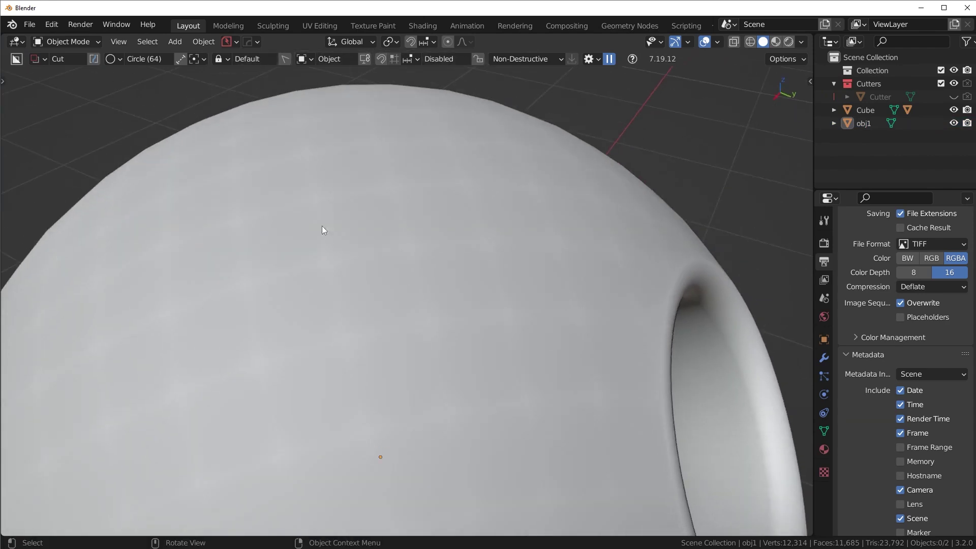
pyautogui.scroll(-3, 399, 257)
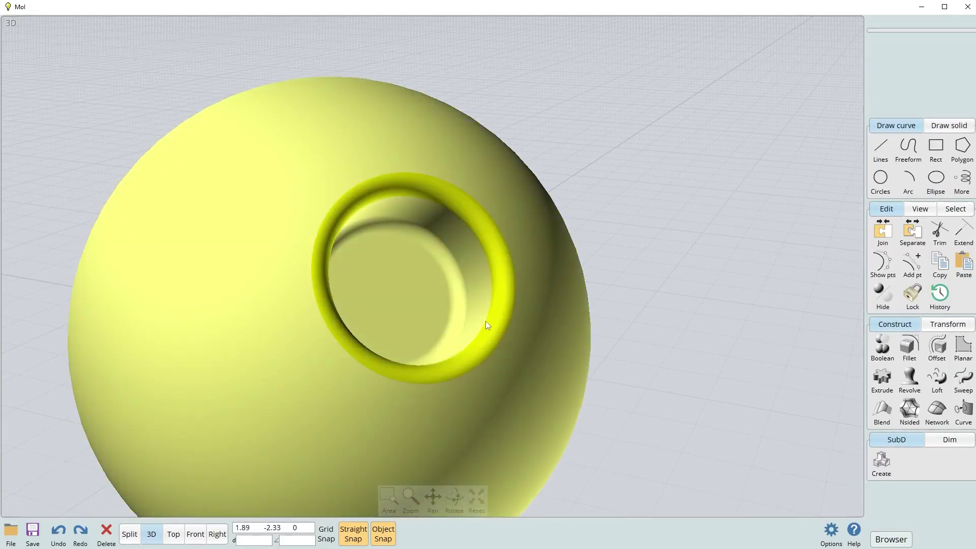
# Switch to MoI and export the sphere solid over sphere.fbx on the Desktop as N-gons with about 17,100 polygons
pyautogui.click(486, 322)
pyautogui.scroll(-4, 486, 321)
pyautogui.click(10, 534)
pyautogui.click(121, 483)
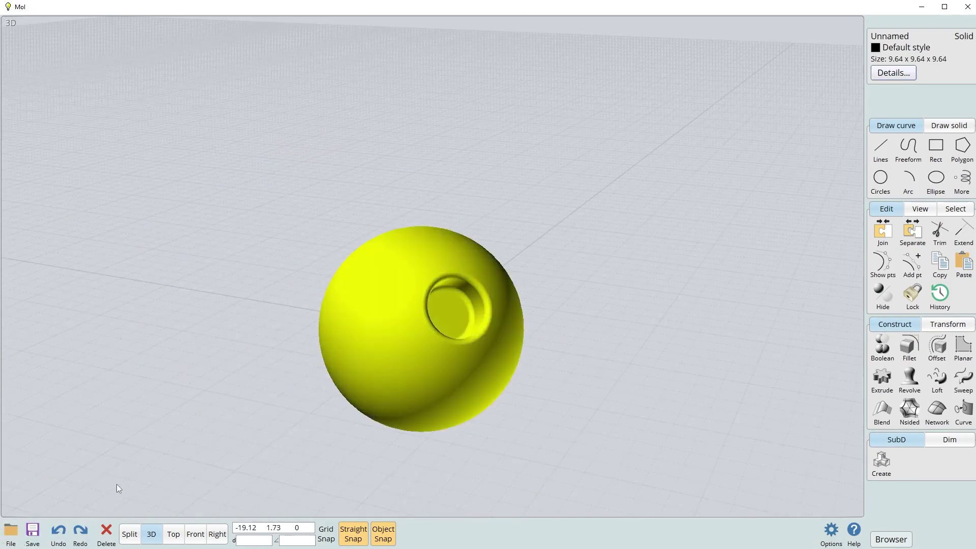
pyautogui.doubleClick(404, 102)
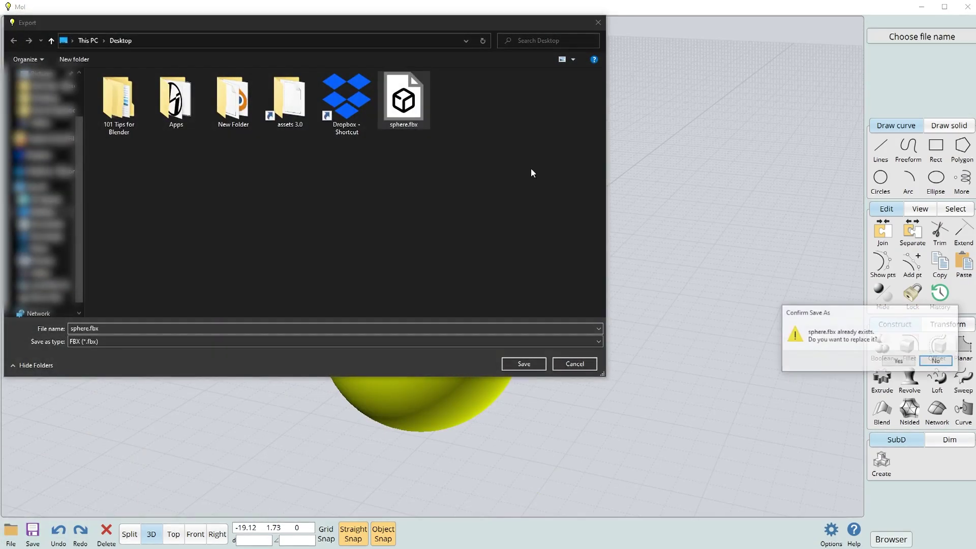
pyautogui.click(898, 363)
pyautogui.moveTo(778, 281); pyautogui.dragTo(794, 280)
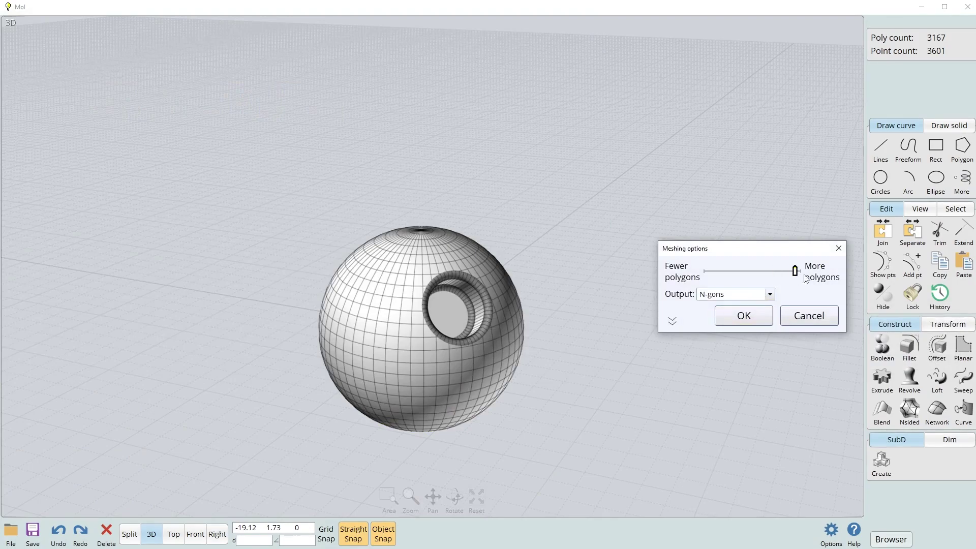
pyautogui.click(760, 319)
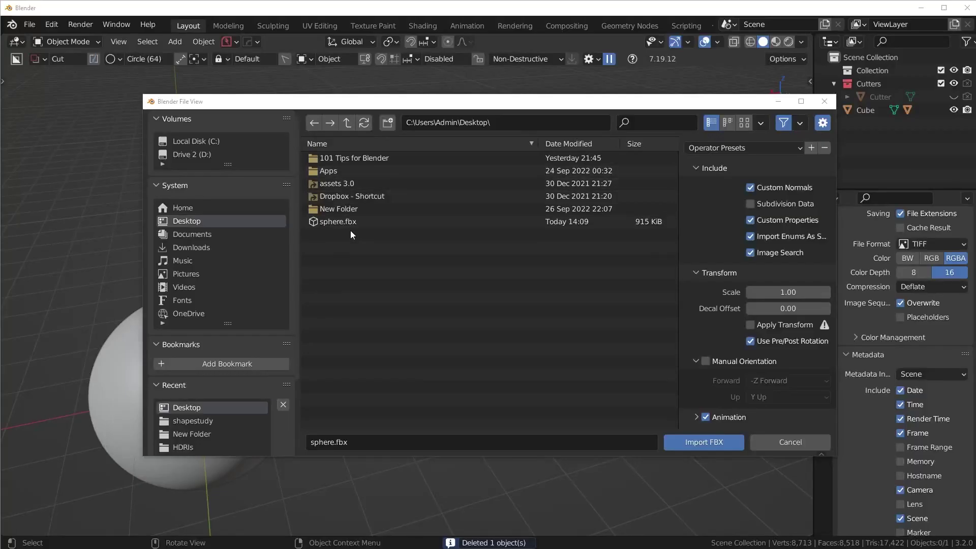
# Switch to Blender, import the updated sphere.fbx and move it along the X axis away from the existing sphere
pyautogui.press('Return')
pyautogui.press('g')
pyautogui.press('x')
pyautogui.click(396, 333)
# Scale up the imported sphere to nearly match the other one and rotate it freely so its pocket shows
pyautogui.press('s')
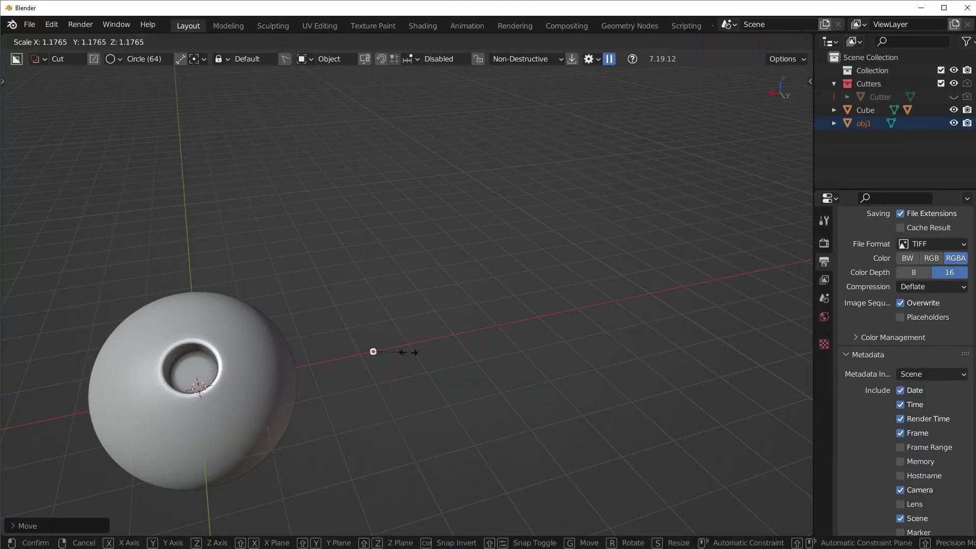
pyautogui.click(562, 387)
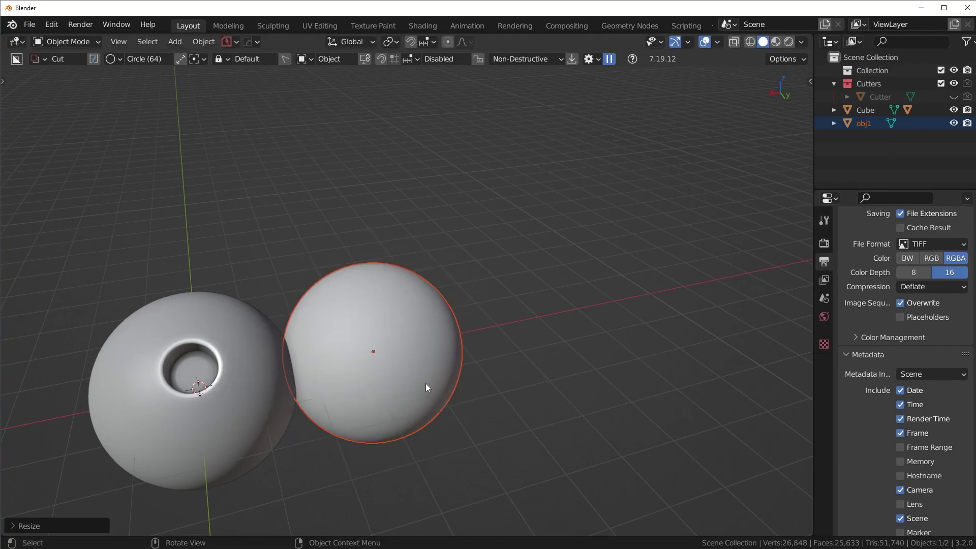
pyautogui.press('r')
pyautogui.press('r')
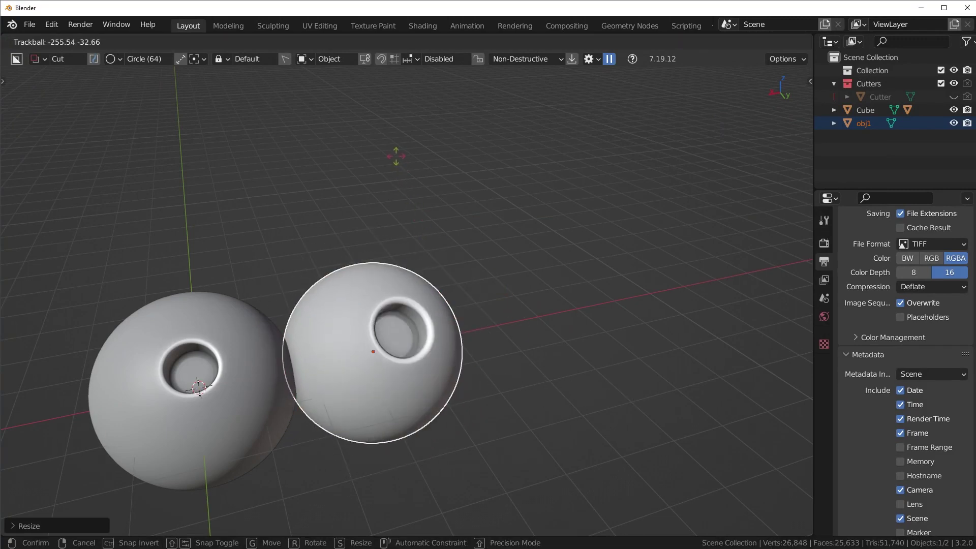
pyautogui.click(386, 166)
# Adjust the imported sphere's position along the X axis to leave a gap between the two spheres
pyautogui.moveTo(386, 166); pyautogui.dragTo(474, 262, button='middle')
pyautogui.press('g')
pyautogui.press('x')
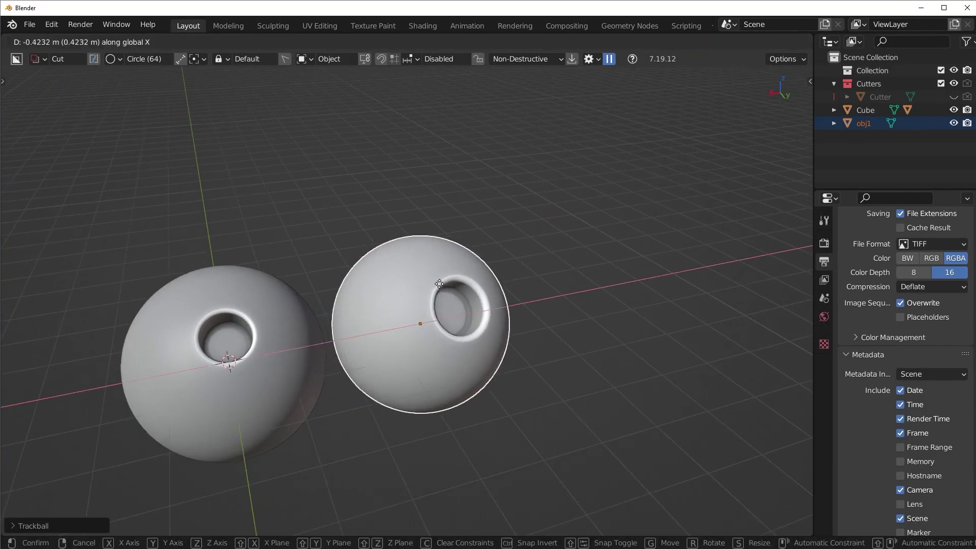
pyautogui.click(479, 278)
# Rotate the imported sphere freely so its pocket points straight at the view
pyautogui.moveTo(323, 322); pyautogui.dragTo(441, 324, button='middle')
pyautogui.scroll(2, 440, 323)
pyautogui.click(328, 325)
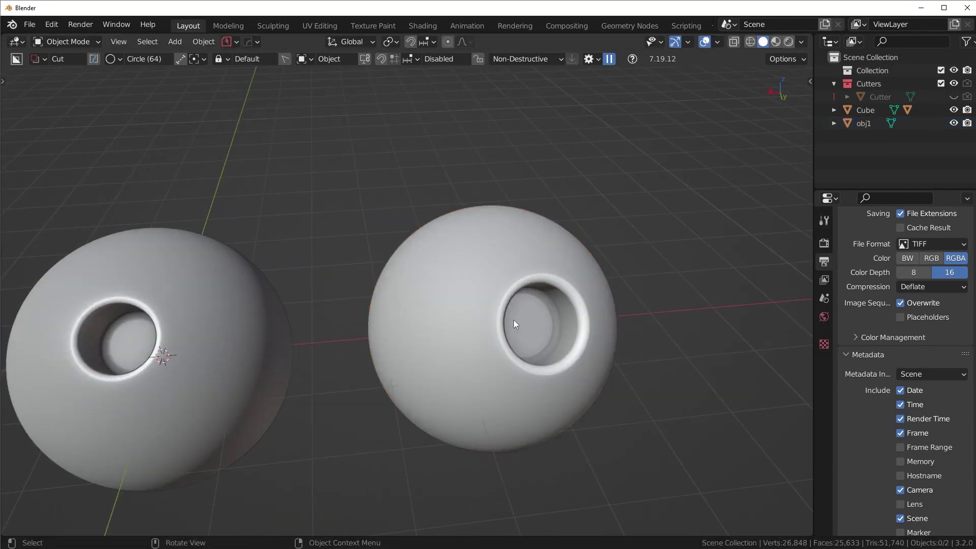
pyautogui.press('r')
pyautogui.press('r')
pyautogui.click(483, 321)
# Compare the mesh density of the Blender-made sphere and the imported sphere by viewing each in Edit Mode
pyautogui.click(172, 357)
pyautogui.press('Tab')
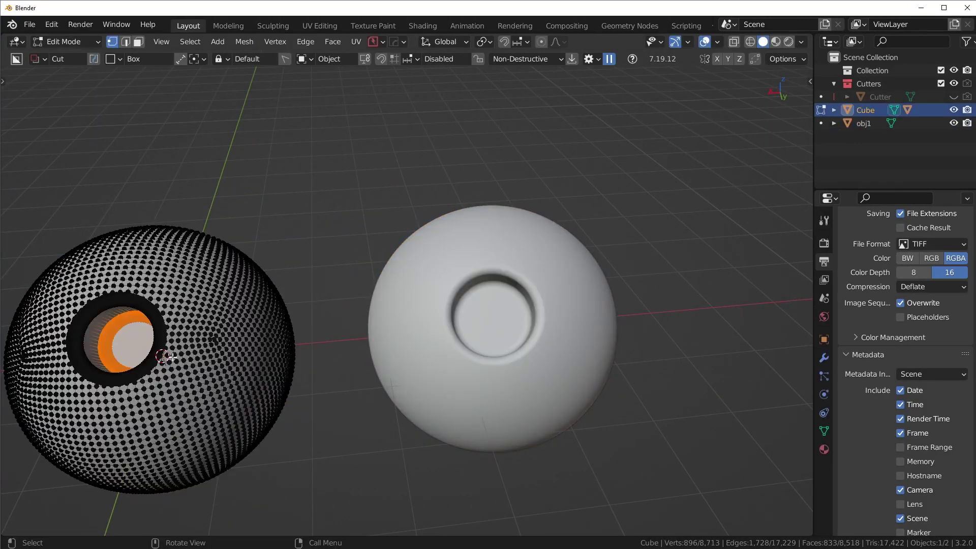
pyautogui.press('Tab')
pyautogui.click(477, 295)
pyautogui.press('Tab')
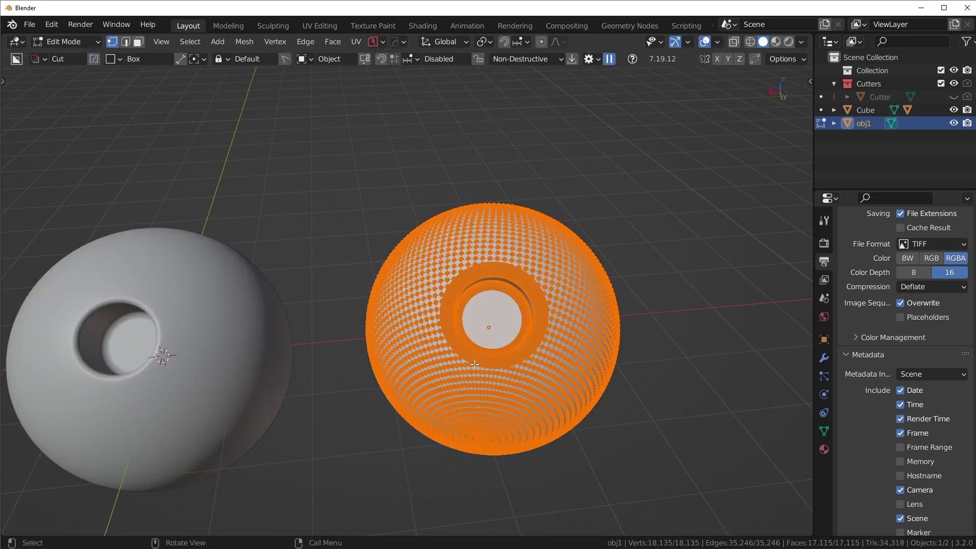
pyautogui.press('Tab')
pyautogui.click(335, 312)
pyautogui.moveTo(328, 319); pyautogui.dragTo(398, 310, button='middle')
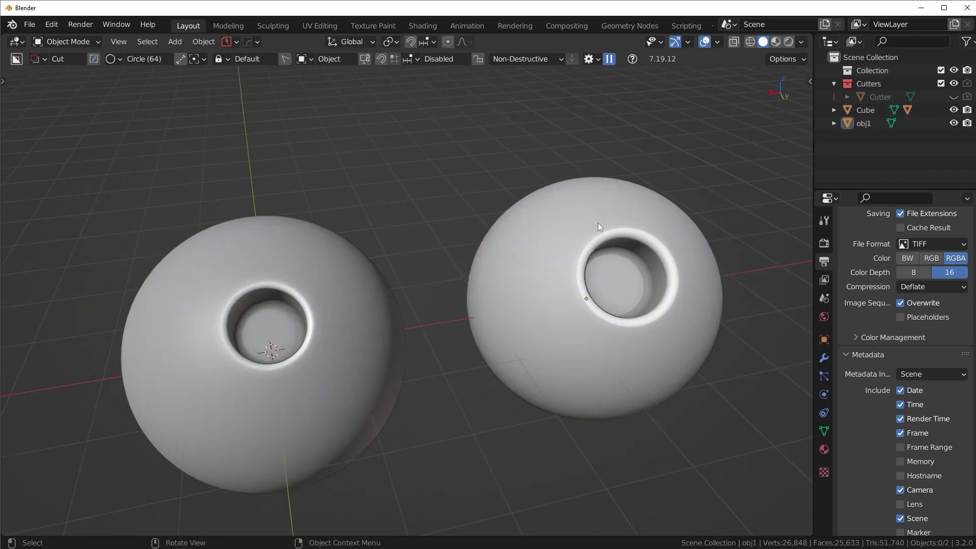
# Switch the solid view's lighting to MatCap and look at the pocket of the Blender-made sphere
pyautogui.click(801, 42)
pyautogui.click(791, 104)
pyautogui.moveTo(653, 154); pyautogui.dragTo(476, 297, button='middle')
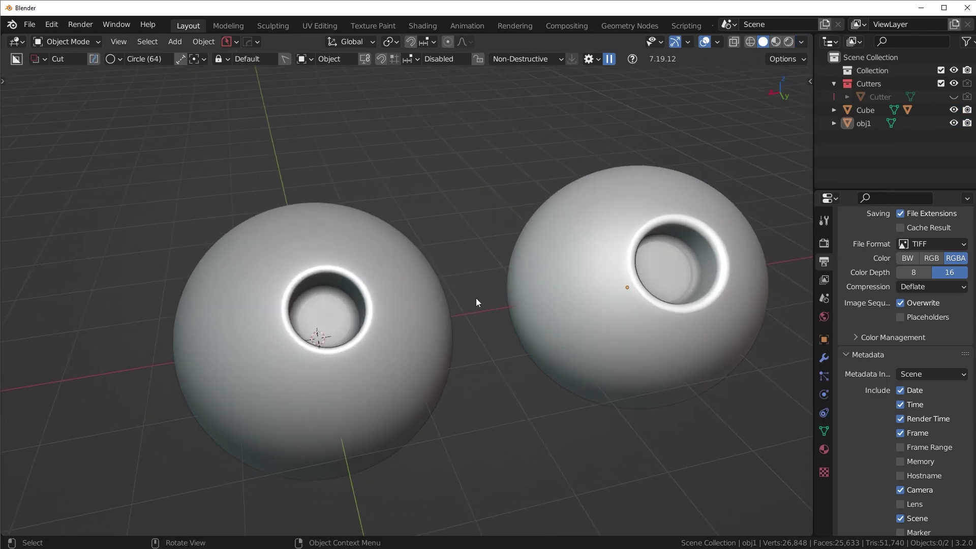
pyautogui.scroll(3, 476, 297)
# Apply the glossy red matcap and inspect the highlights around the pocket's rounded edge up close
pyautogui.click(801, 42)
pyautogui.click(791, 133)
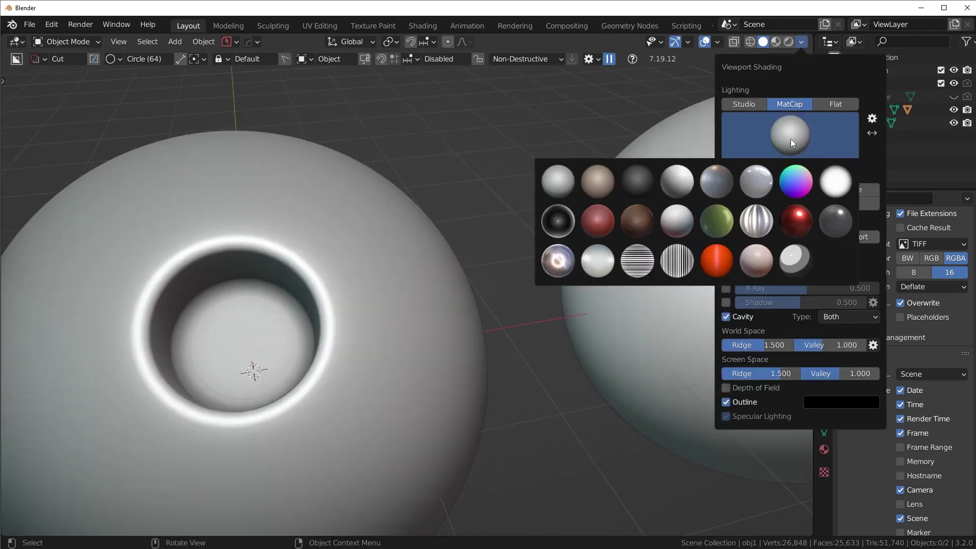
pyautogui.click(796, 218)
pyautogui.moveTo(635, 229)
pyautogui.mouseDown(button='middle')
pyautogui.moveTo(429, 240)
pyautogui.moveTo(523, 242)
pyautogui.mouseUp(button='middle')
pyautogui.scroll(4, 523, 242)
pyautogui.moveTo(449, 211); pyautogui.dragTo(467, 290, button='middle')
# Apply the vertical black-and-white striped matcap and inspect the reflection lines around the imported sphere's pocket
pyautogui.click(801, 42)
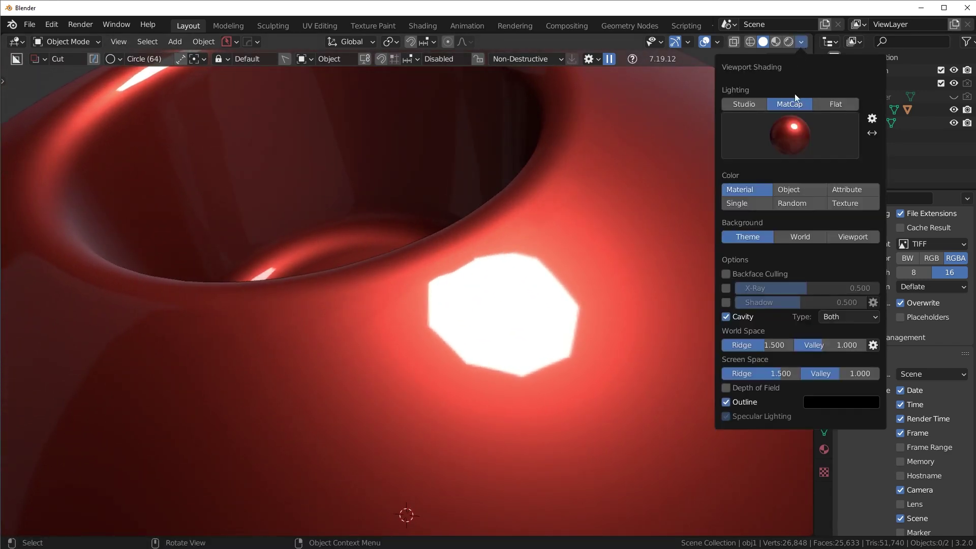
pyautogui.click(790, 134)
pyautogui.click(669, 264)
pyautogui.moveTo(581, 257)
pyautogui.mouseDown(button='middle')
pyautogui.moveTo(437, 325)
pyautogui.moveTo(451, 294)
pyautogui.moveTo(457, 315)
pyautogui.moveTo(499, 319)
pyautogui.moveTo(560, 287)
pyautogui.moveTo(616, 330)
pyautogui.moveTo(449, 326)
pyautogui.mouseUp(button='middle')
pyautogui.scroll(-6, 435, 330)
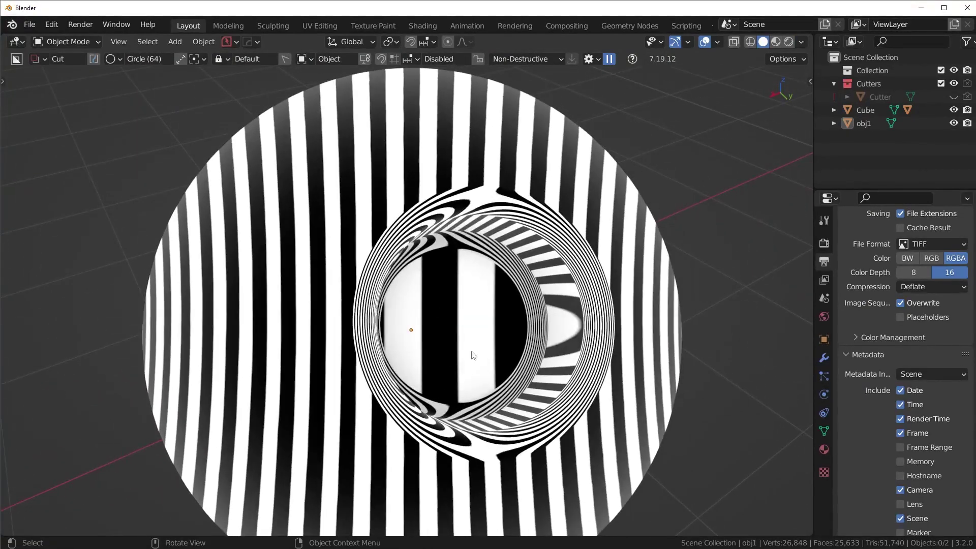
# Set the matcap back to glossy red and compare the highlights on both spheres
pyautogui.click(801, 42)
pyautogui.click(802, 123)
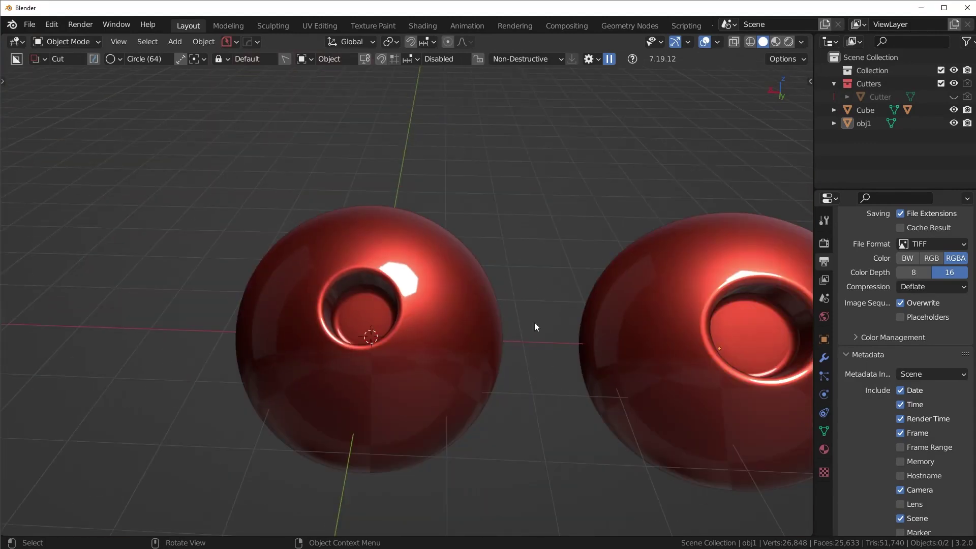
pyautogui.moveTo(535, 325); pyautogui.dragTo(445, 339, button='middle')
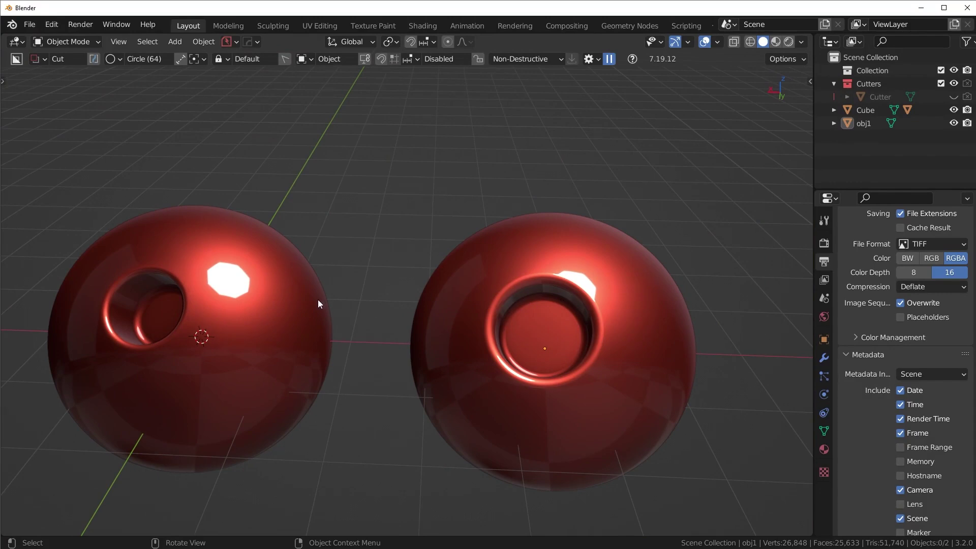
pyautogui.moveTo(318, 300); pyautogui.dragTo(531, 272, button='middle')
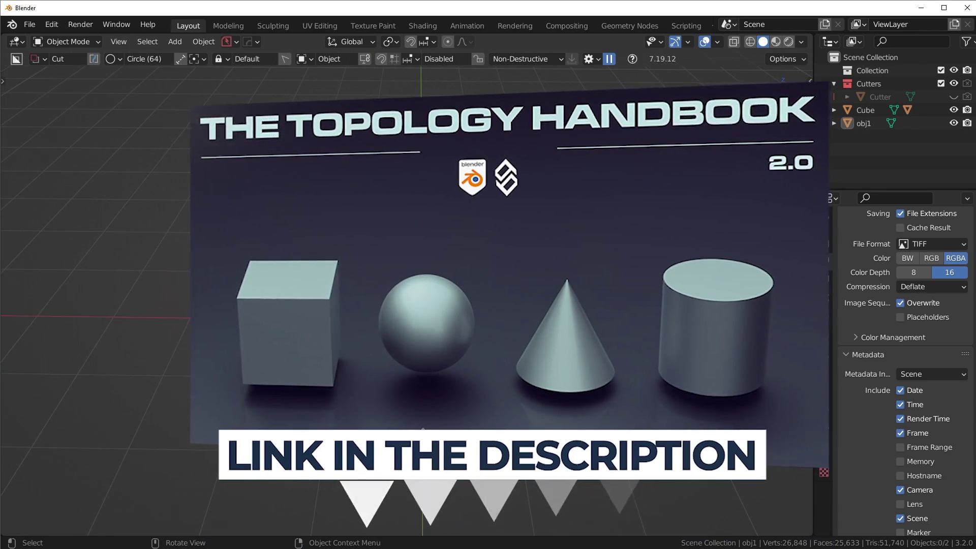
# Remesh the Blender-made sphere with Quad Remesher at a quad count of 10000
pyautogui.moveTo(531, 272); pyautogui.dragTo(437, 284, button='middle')
pyautogui.scroll(5, 437, 283)
pyautogui.click(374, 310)
pyautogui.scroll(-2, 342, 312)
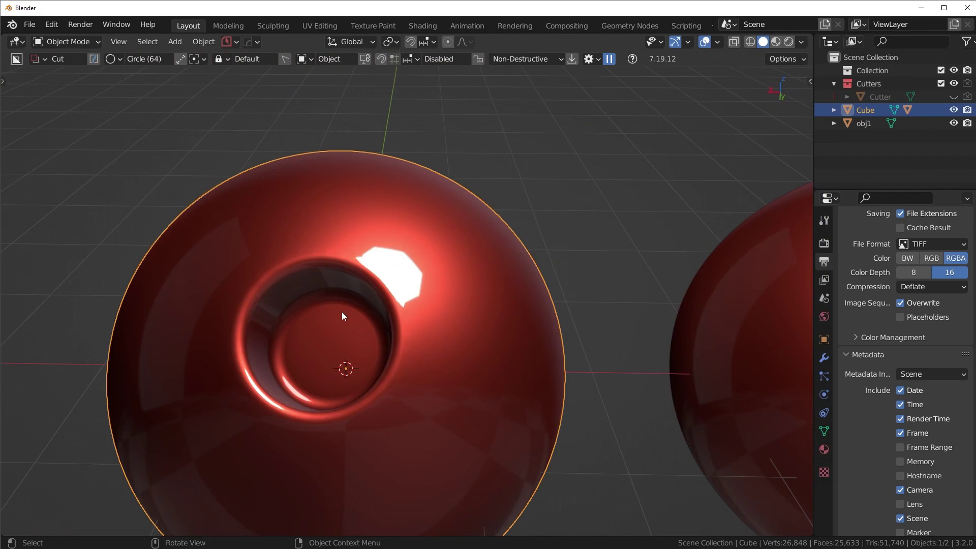
pyautogui.scroll(3, 407, 285)
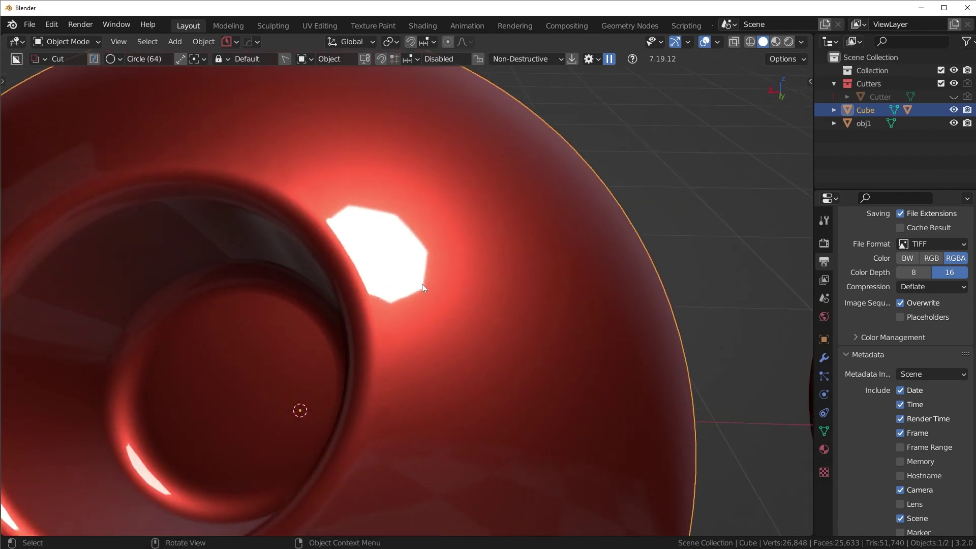
pyautogui.press('n')
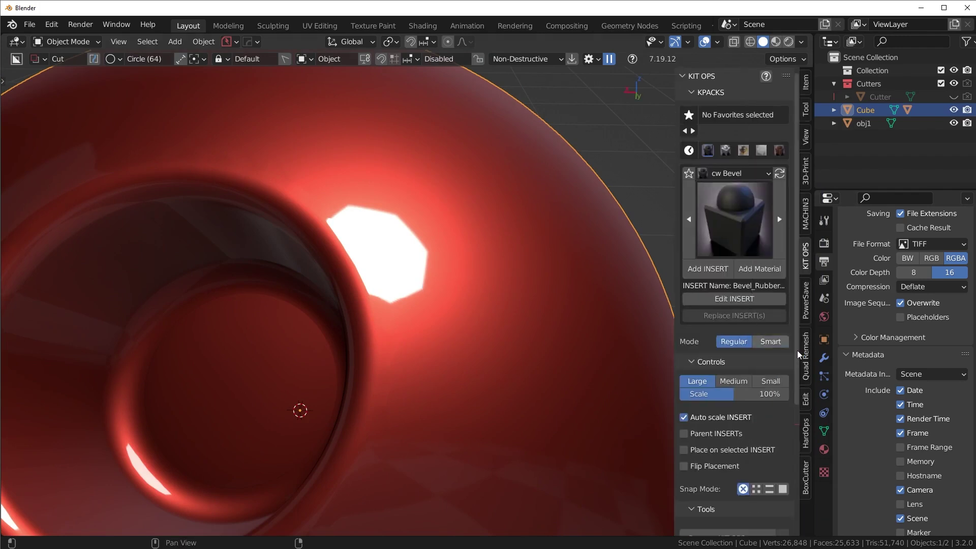
pyautogui.click(806, 355)
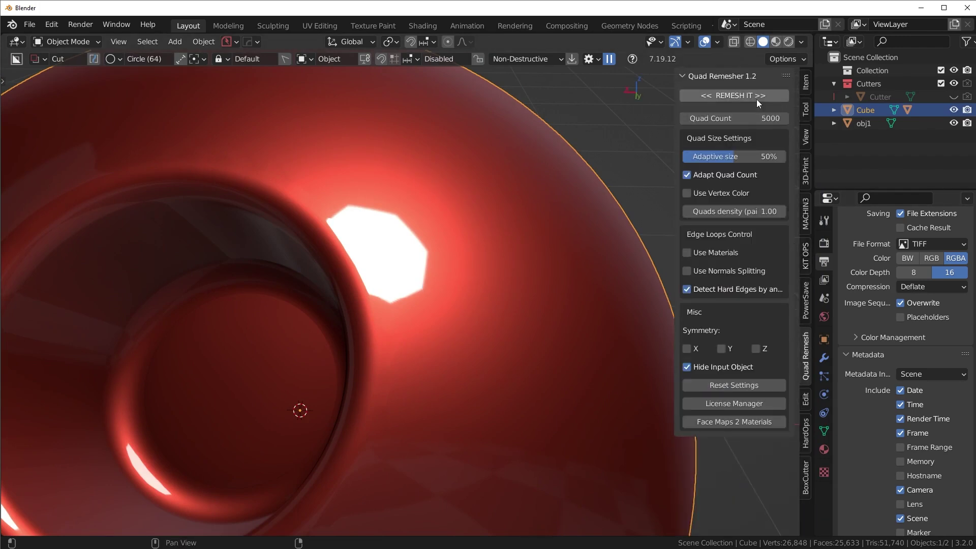
pyautogui.click(755, 119)
pyautogui.write('10000')
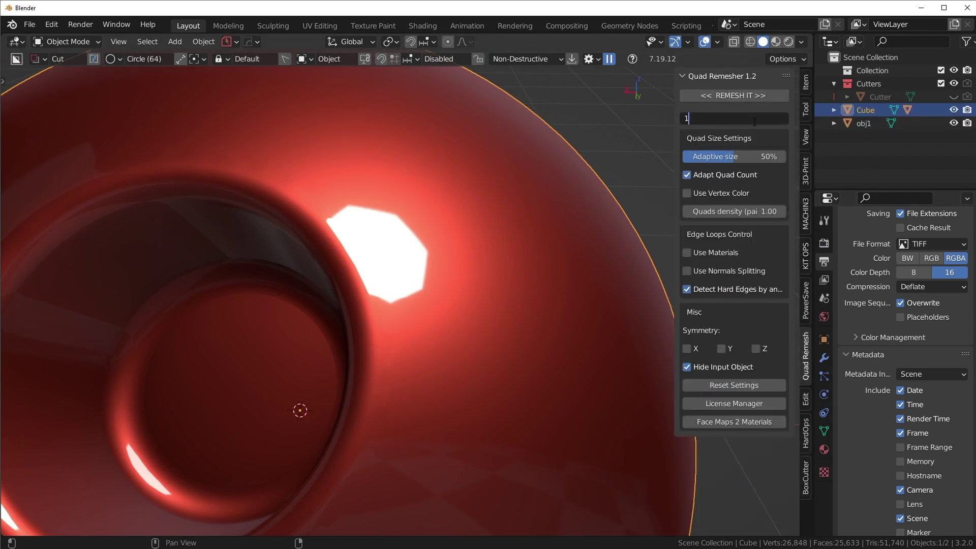
pyautogui.press('Return')
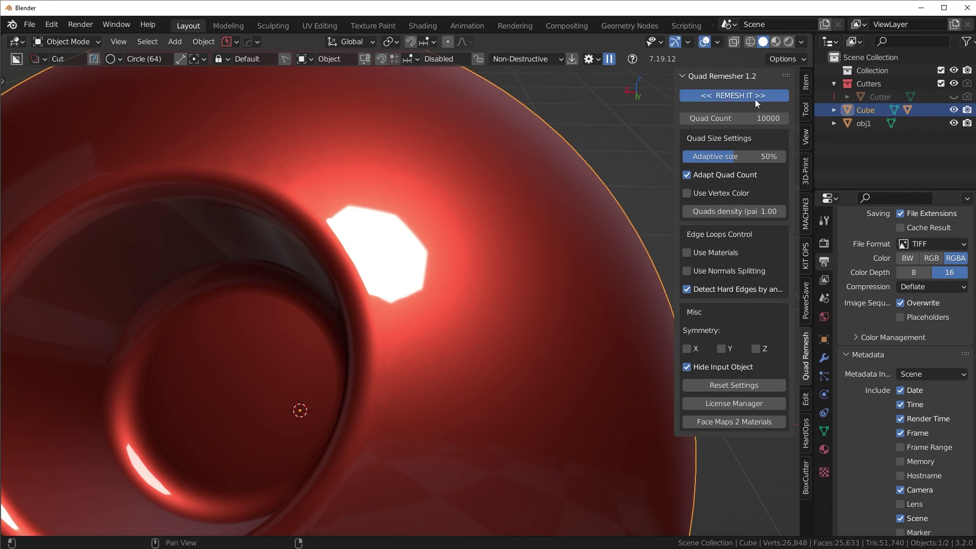
pyautogui.click(755, 98)
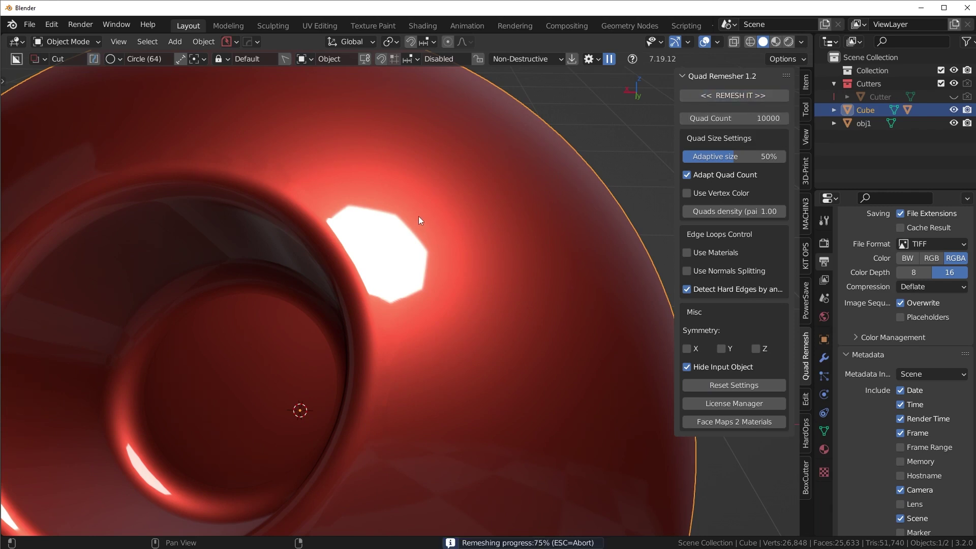
# Inspect the remeshed sphere's quad topology around the pocket in Edit Mode
pyautogui.moveTo(401, 231); pyautogui.dragTo(553, 275, button='middle')
pyautogui.press('Tab')
pyautogui.moveTo(315, 293); pyautogui.dragTo(283, 299, button='middle')
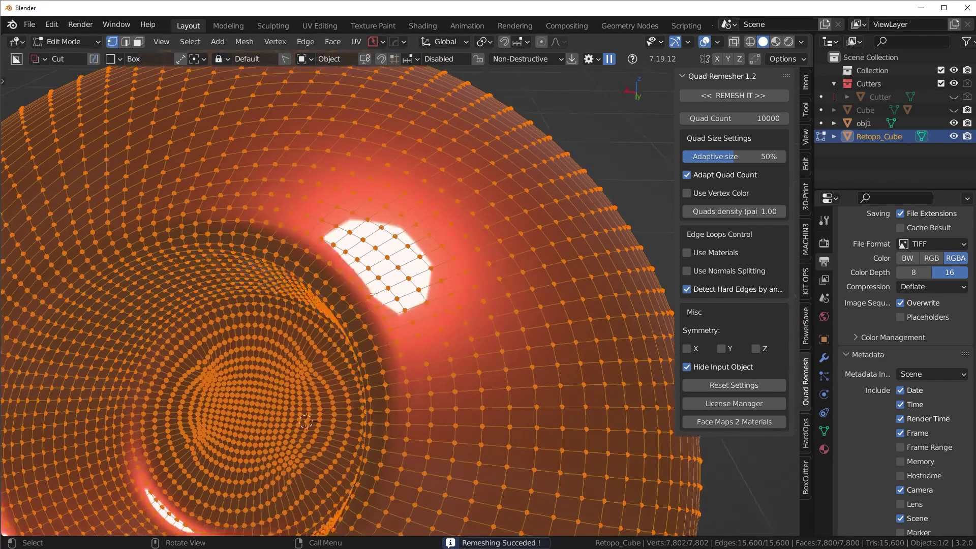
pyautogui.press('Tab')
# Add a level 1 subdivision to the remeshed sphere and hide the remesher settings
pyautogui.hotkey('ctrl', '1')
pyautogui.moveTo(442, 299)
pyautogui.mouseDown(button='middle')
pyautogui.moveTo(438, 275)
pyautogui.moveTo(454, 300)
pyautogui.mouseUp(button='middle')
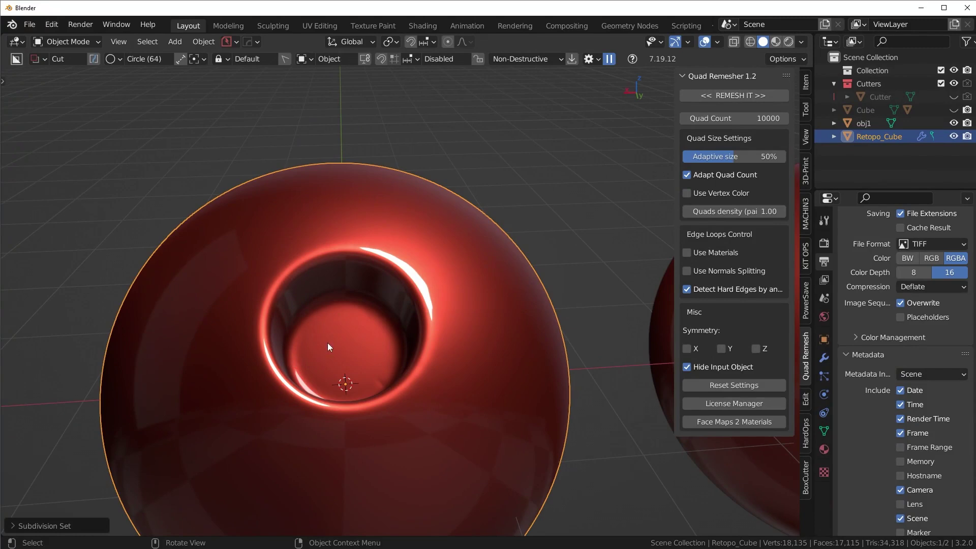
pyautogui.scroll(-3, 331, 343)
pyautogui.press('n')
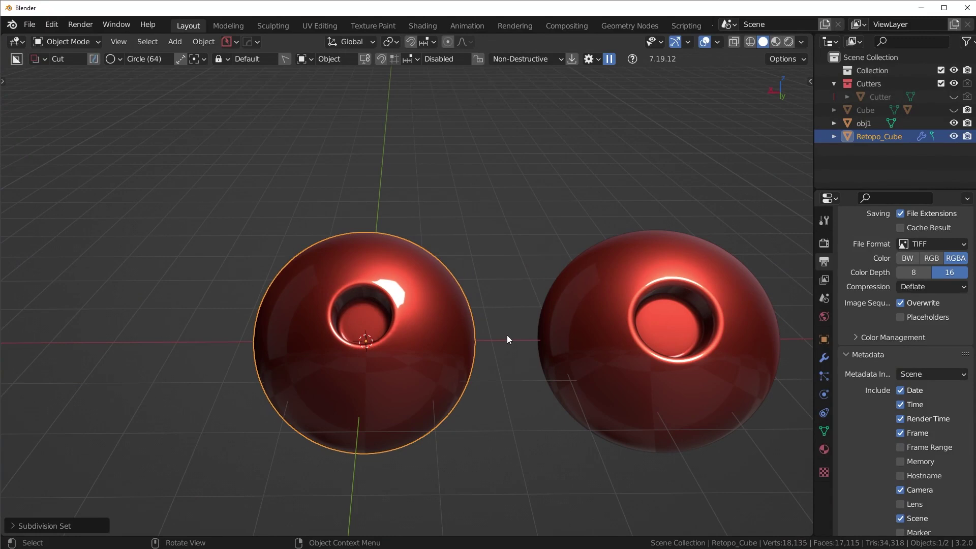
# Clear the selection and examine the highlights around the imported sphere's pocket beside the remeshed one
pyautogui.moveTo(490, 326)
pyautogui.mouseDown(button='middle')
pyautogui.moveTo(515, 336)
pyautogui.moveTo(475, 321)
pyautogui.mouseUp(button='middle')
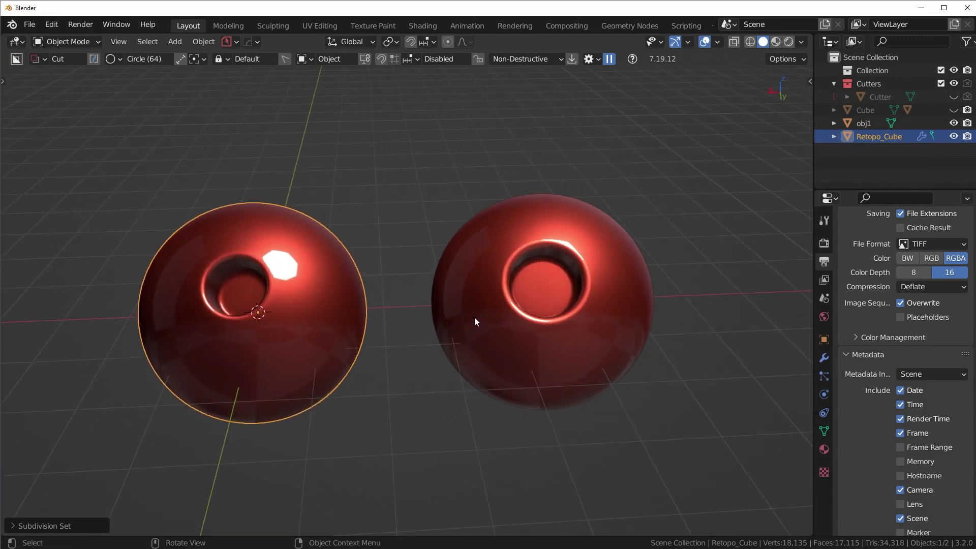
pyautogui.moveTo(535, 277); pyautogui.dragTo(455, 269, button='middle')
pyautogui.click(562, 259)
pyautogui.hotkey('alt', 'a')
pyautogui.moveTo(563, 258); pyautogui.dragTo(505, 279, button='middle')
pyautogui.scroll(4, 513, 304)
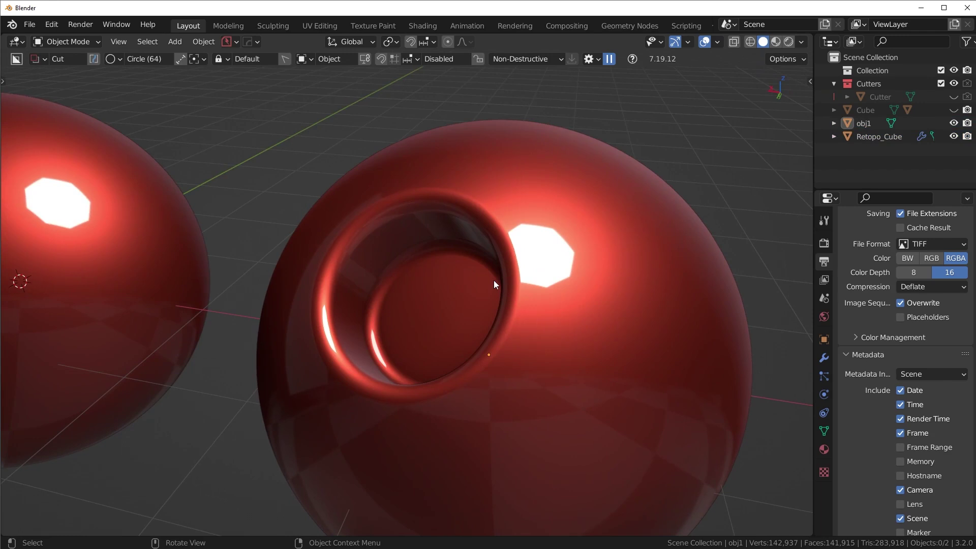
pyautogui.moveTo(494, 281); pyautogui.dragTo(497, 278, button='middle')
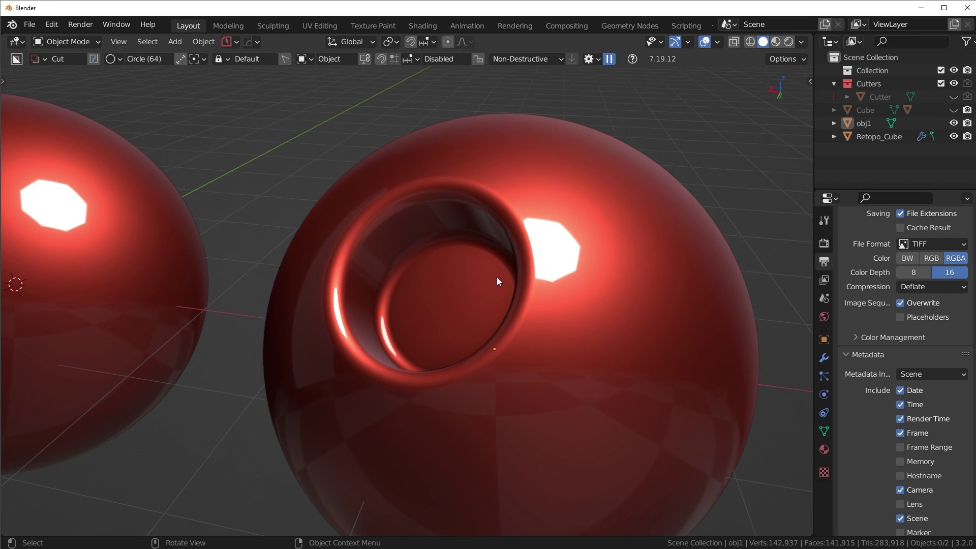
# Inspect the imported sphere's mesh in Edit Mode, check the remeshed sphere beside it, and deselect everything
pyautogui.click(600, 295)
pyautogui.press('Tab')
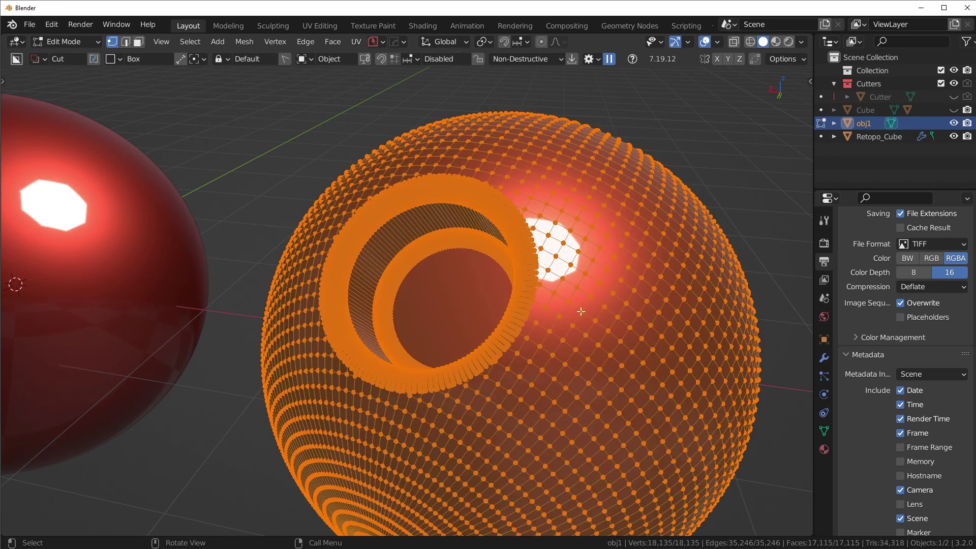
pyautogui.press('Tab')
pyautogui.press('Tab')
pyautogui.keyDown('shift'); pyautogui.moveTo(66, 214); pyautogui.dragTo(238, 262, button='middle'); pyautogui.keyUp('shift')
pyautogui.click(237, 260)
pyautogui.press('Tab')
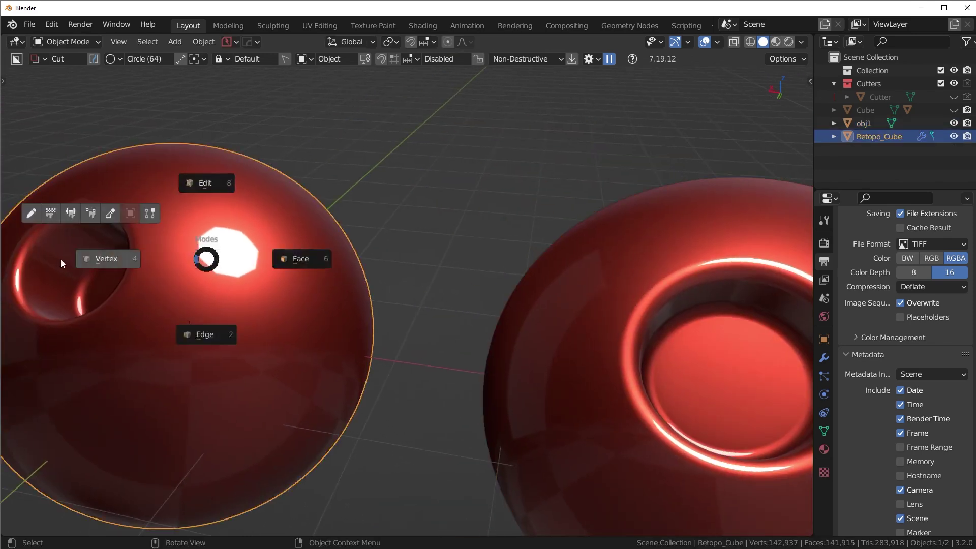
pyautogui.press('Tab')
pyautogui.keyDown('shift'); pyautogui.moveTo(529, 334); pyautogui.dragTo(367, 294, button='middle'); pyautogui.keyUp('shift')
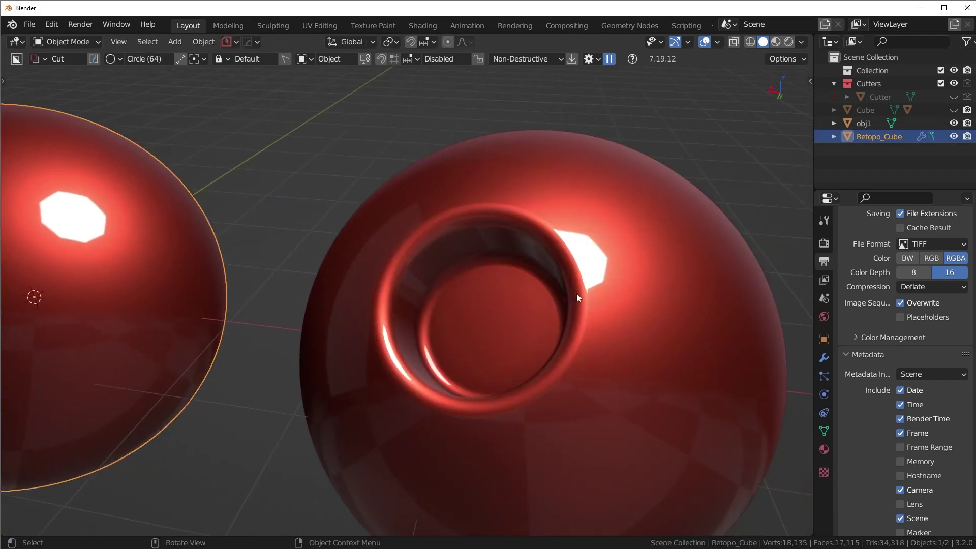
pyautogui.hotkey('alt', 'a')
# Compare the glossy reflections on the remeshed and imported spheres from several angles and up close
pyautogui.scroll(-6, 352, 349)
pyautogui.moveTo(352, 350); pyautogui.dragTo(472, 350, button='middle')
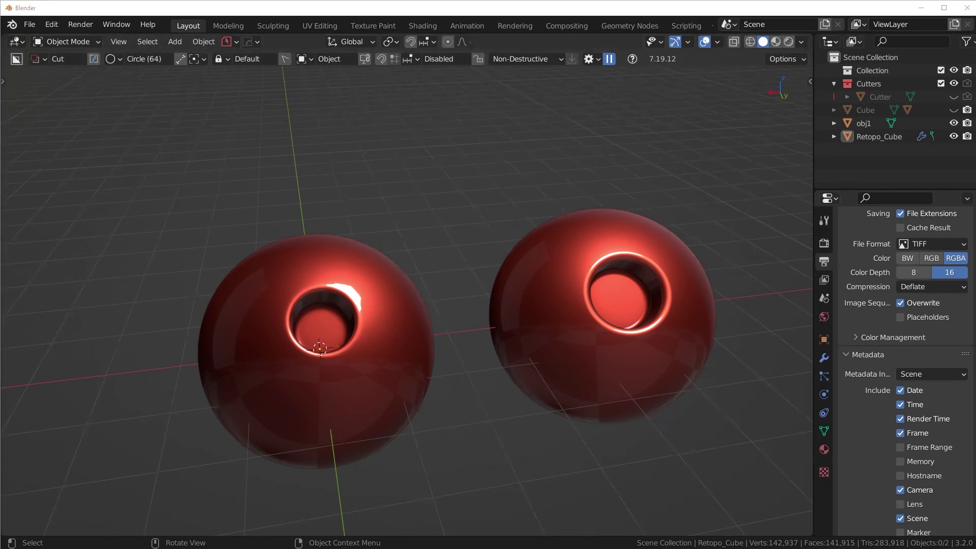
pyautogui.moveTo(468, 348); pyautogui.dragTo(450, 273, button='middle')
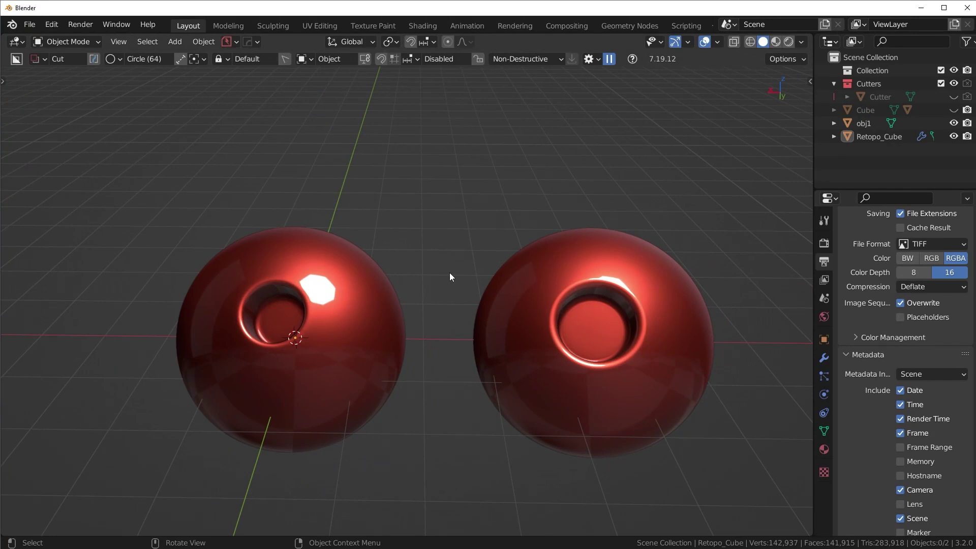
pyautogui.moveTo(429, 268); pyautogui.dragTo(605, 270, button='middle')
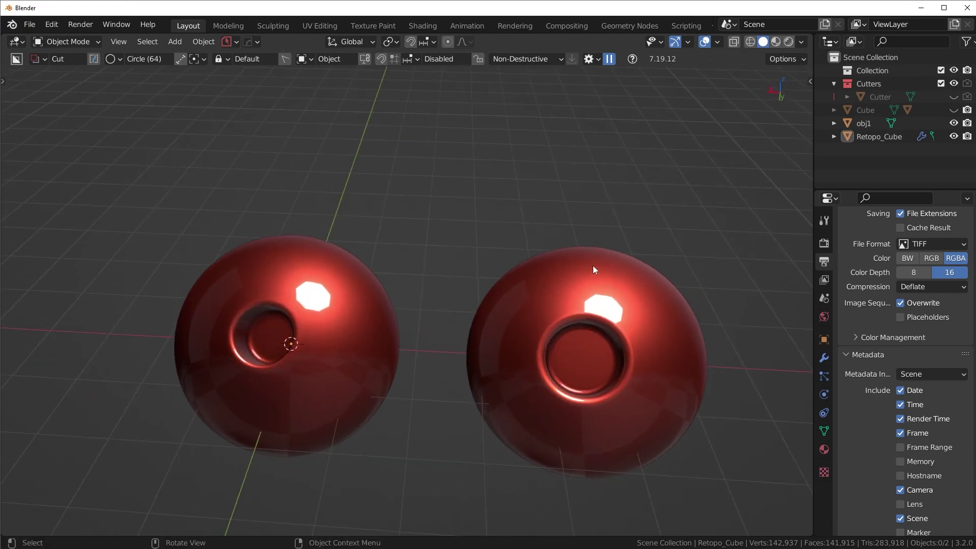
pyautogui.moveTo(572, 276); pyautogui.dragTo(547, 281, button='middle')
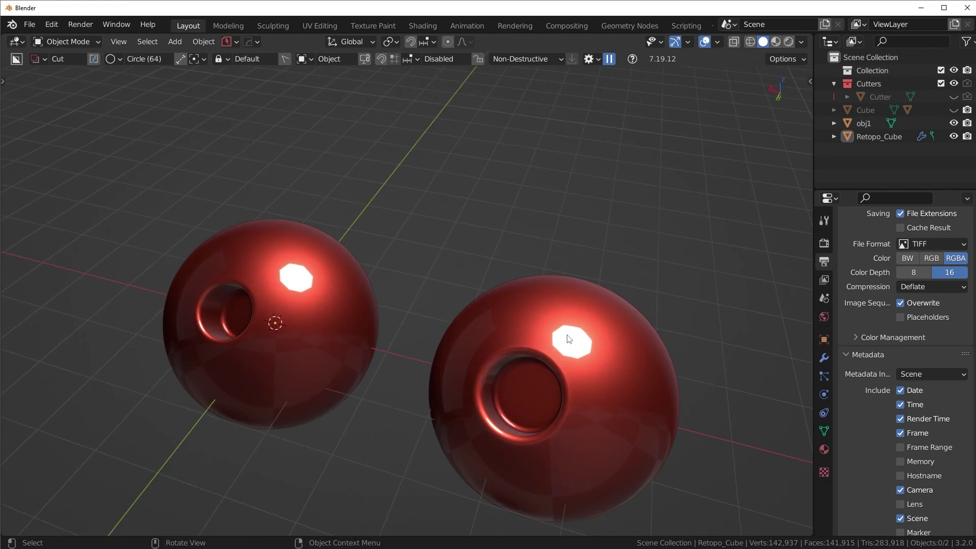
pyautogui.keyDown('shift'); pyautogui.moveTo(567, 336); pyautogui.dragTo(514, 273, button='middle'); pyautogui.keyUp('shift')
pyautogui.scroll(3, 539, 292)
pyautogui.moveTo(561, 310); pyautogui.dragTo(520, 255, button='middle')
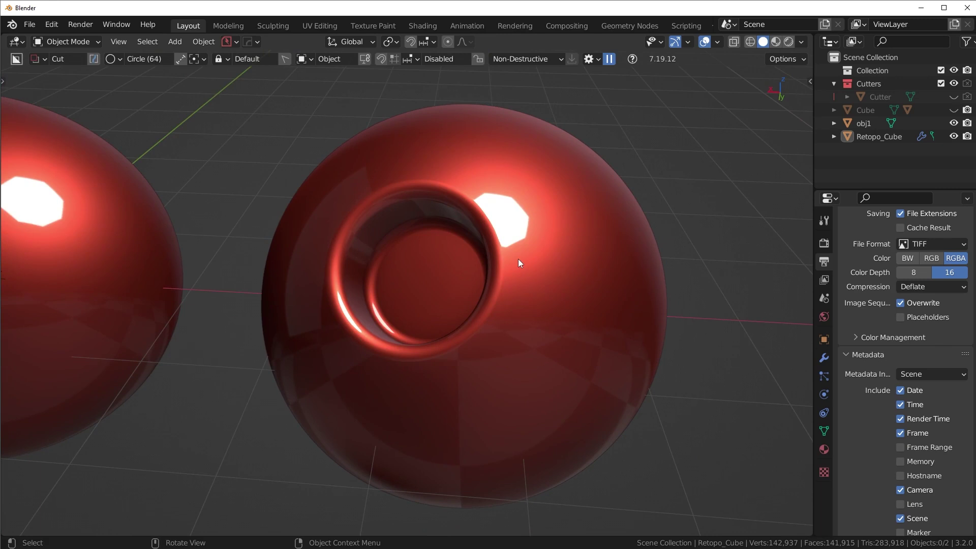
pyautogui.moveTo(518, 262)
pyautogui.mouseDown(button='middle')
pyautogui.moveTo(305, 305)
pyautogui.moveTo(600, 257)
pyautogui.moveTo(443, 316)
pyautogui.moveTo(510, 306)
pyautogui.moveTo(509, 223)
pyautogui.moveTo(547, 255)
pyautogui.mouseUp(button='middle')
# Switch the viewport to rendered shading and add a HardOps light rig with area lights
pyautogui.click(548, 275)
pyautogui.press('z')
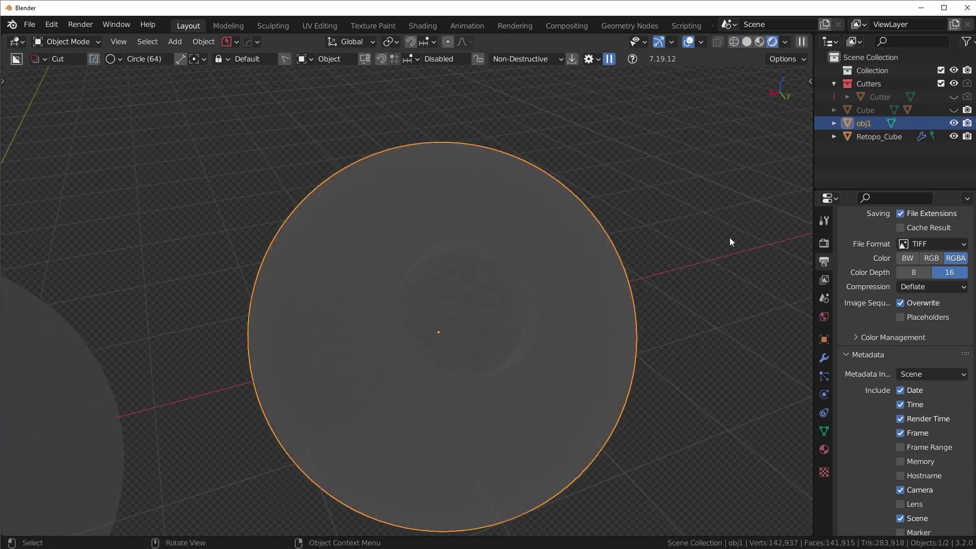
pyautogui.click(729, 237)
pyautogui.press('q')
pyautogui.click(710, 253)
pyautogui.scroll(2, 740, 258)
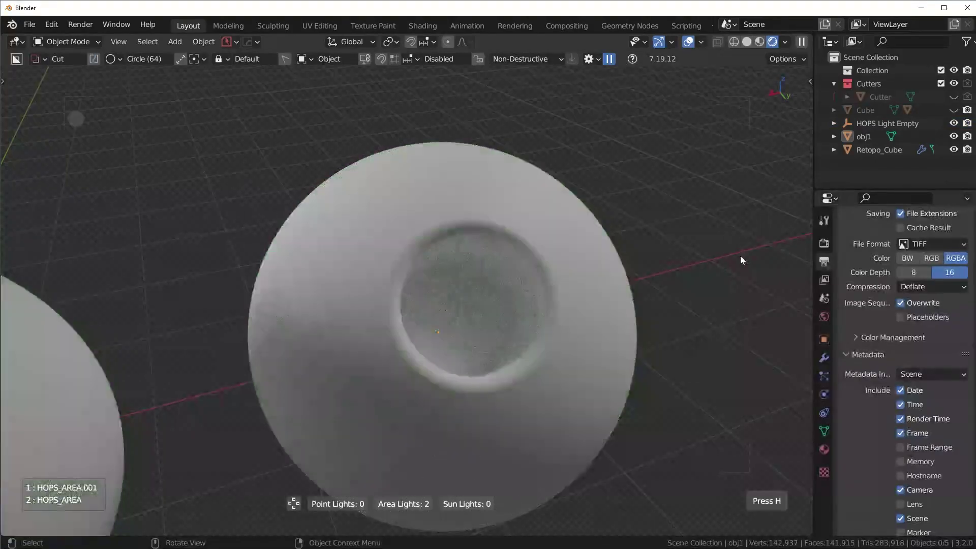
# Examine the rendered shading of both spheres and their pockets under the area lights
pyautogui.scroll(-3, 444, 297)
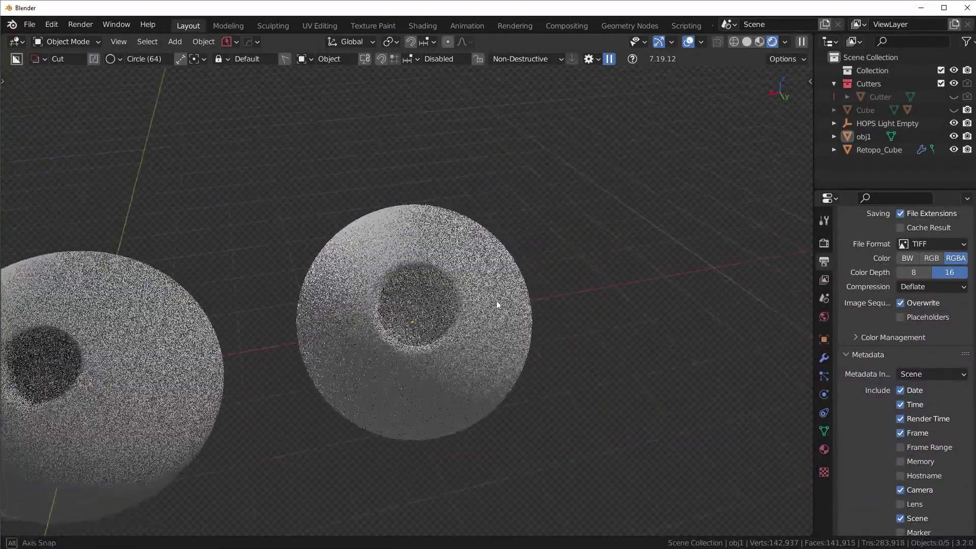
pyautogui.moveTo(440, 282); pyautogui.dragTo(470, 252, button='middle')
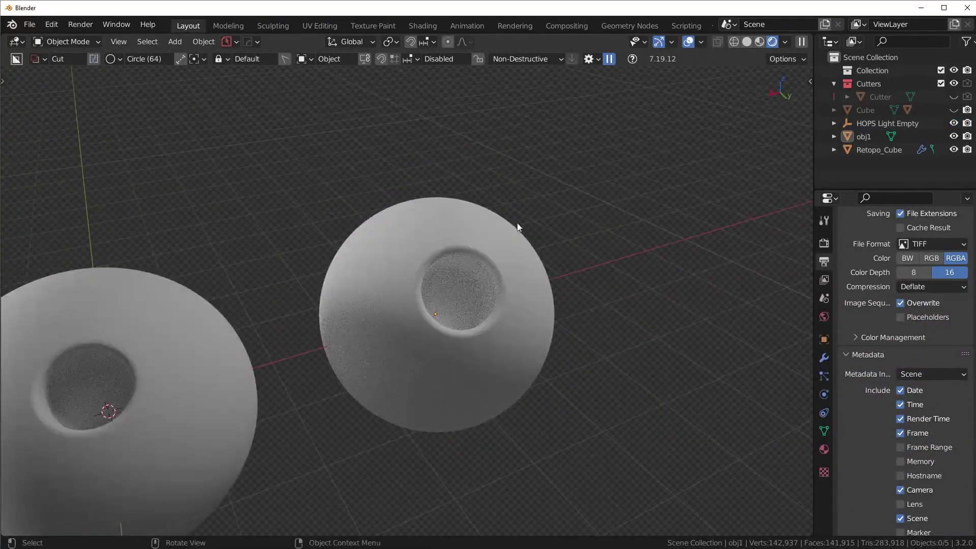
pyautogui.moveTo(499, 282); pyautogui.dragTo(478, 298, button='middle')
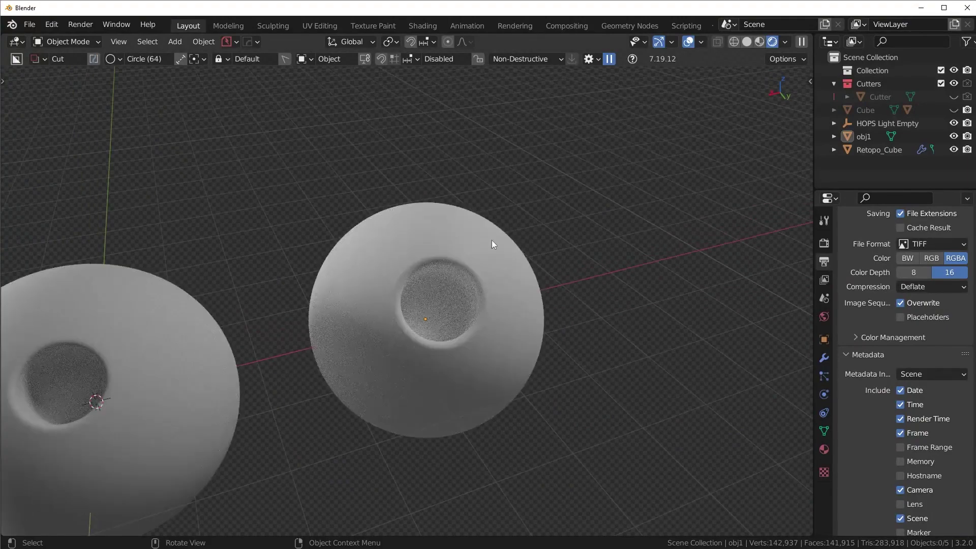
pyautogui.moveTo(492, 240); pyautogui.dragTo(463, 227, button='middle')
# Return the viewport to solid shading with the red matcap and view both spheres side by side
pyautogui.press('z')
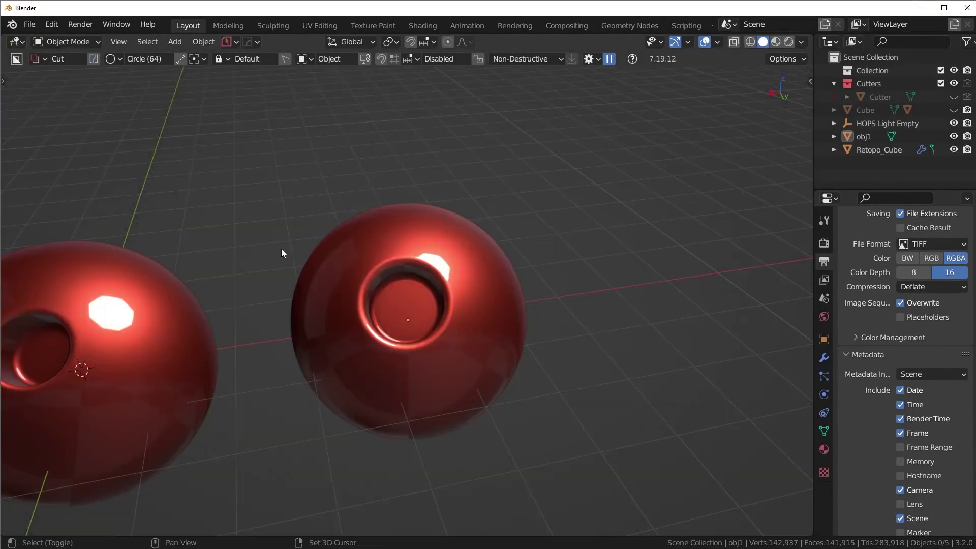
pyautogui.moveTo(281, 249)
pyautogui.keyDown('shift'); pyautogui.mouseDown(button='middle')
pyautogui.moveTo(564, 232)
pyautogui.moveTo(539, 238)
pyautogui.mouseUp(button='middle'); pyautogui.keyUp('shift')
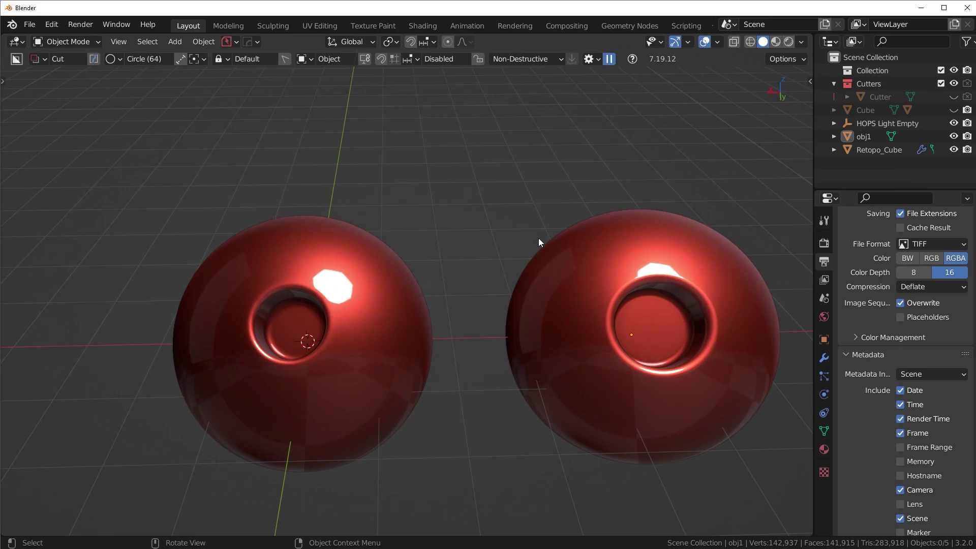
pyautogui.moveTo(529, 241); pyautogui.dragTo(497, 354, button='middle')
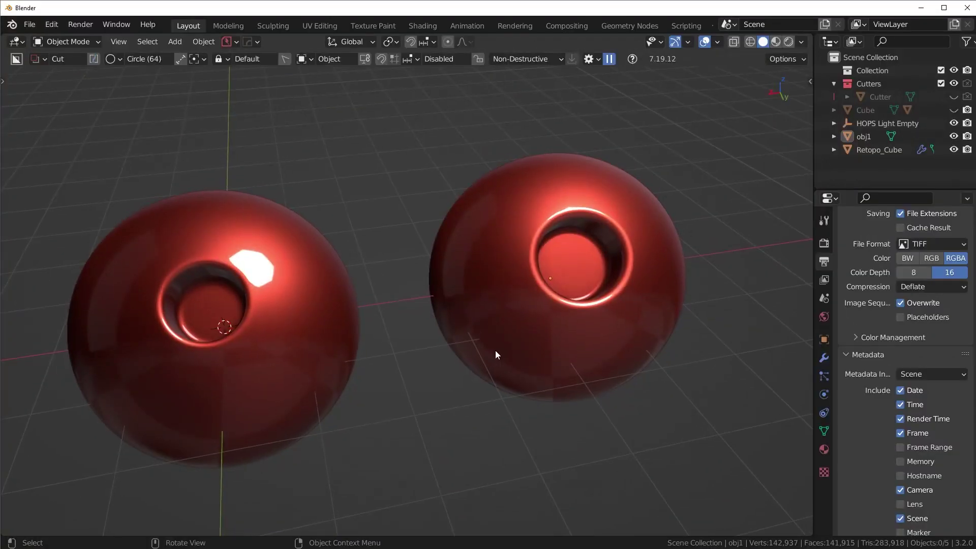